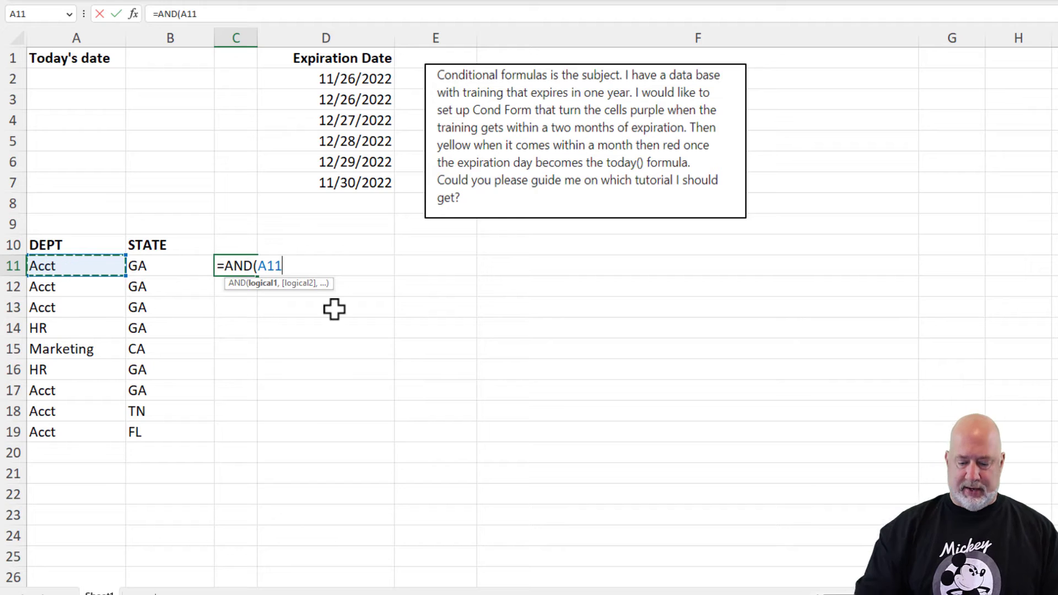
# - Enter =AND(A11="acct",B11="GA") in C11 and fill it down through C19
pyautogui.write('="acct",')
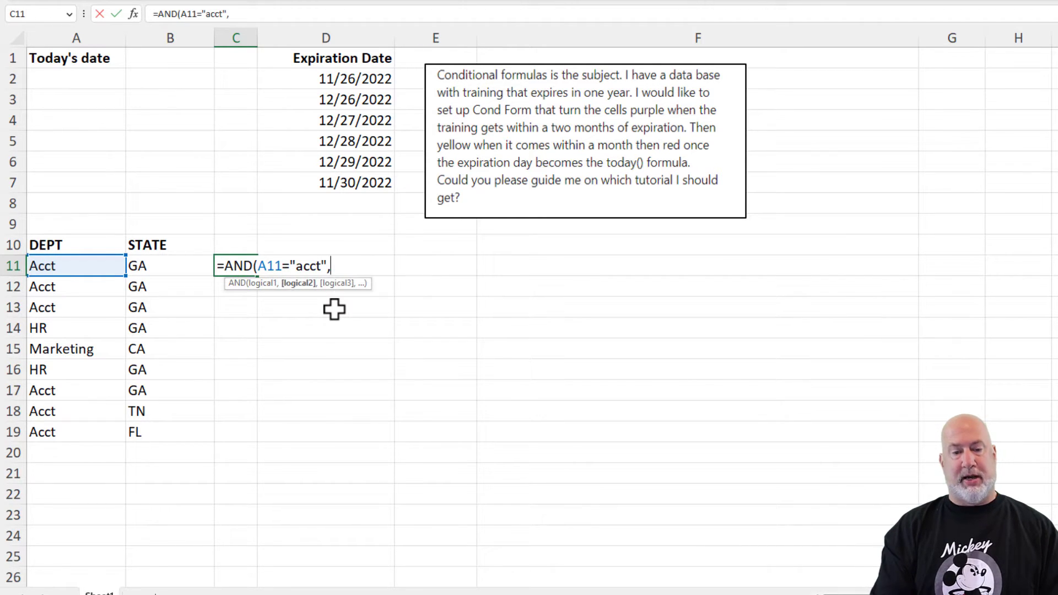
pyautogui.write('B11="GA"')
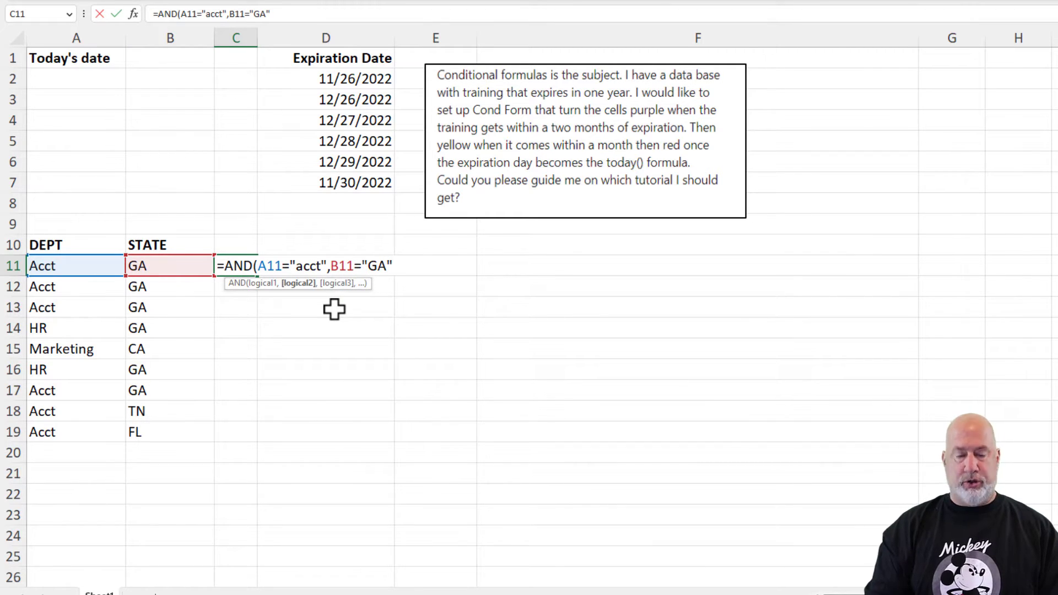
pyautogui.hotkey('ctrl', 'Return')
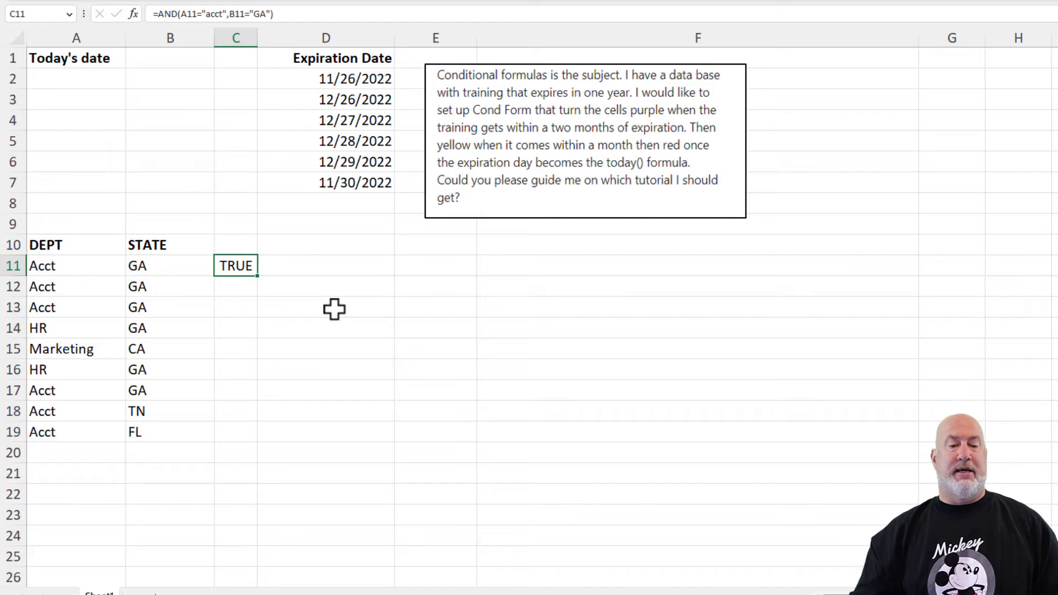
pyautogui.doubleClick(259, 275)
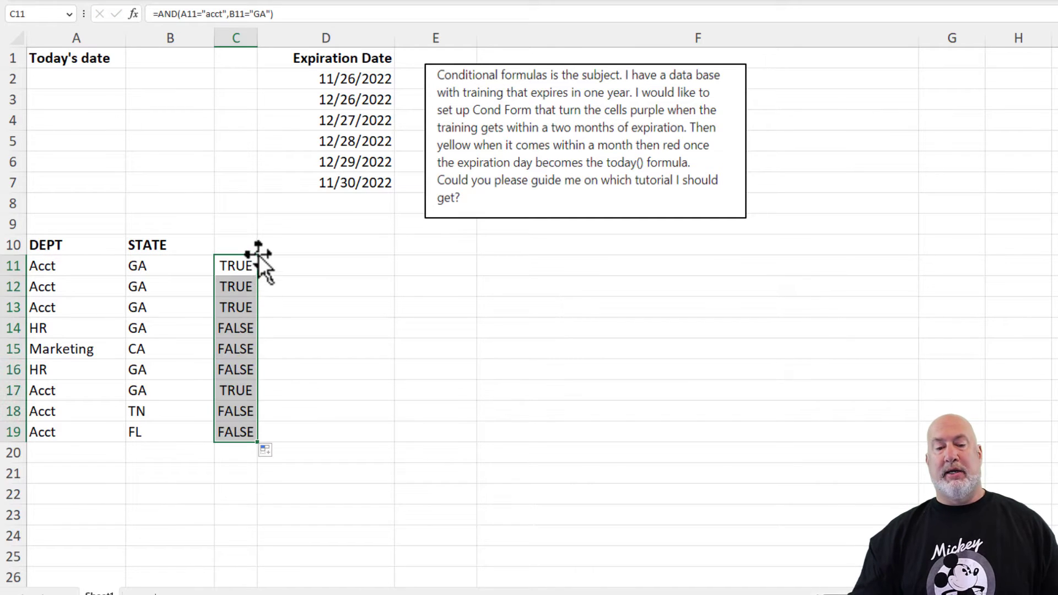
# - Change the states in B12 and B13 to CA and WV
pyautogui.click(151, 291)
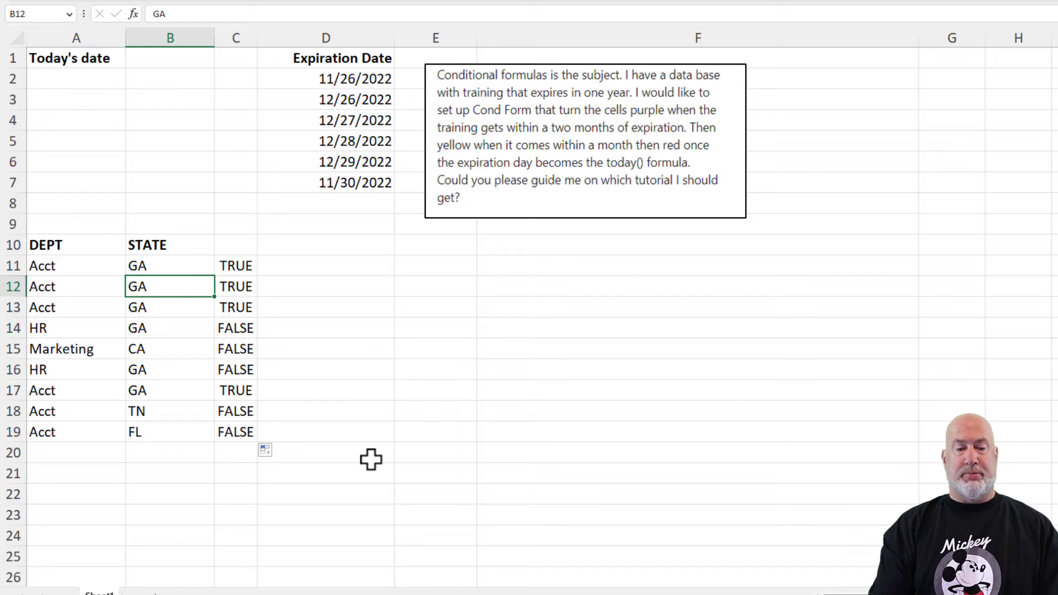
pyautogui.write('CA')
pyautogui.press('Return')
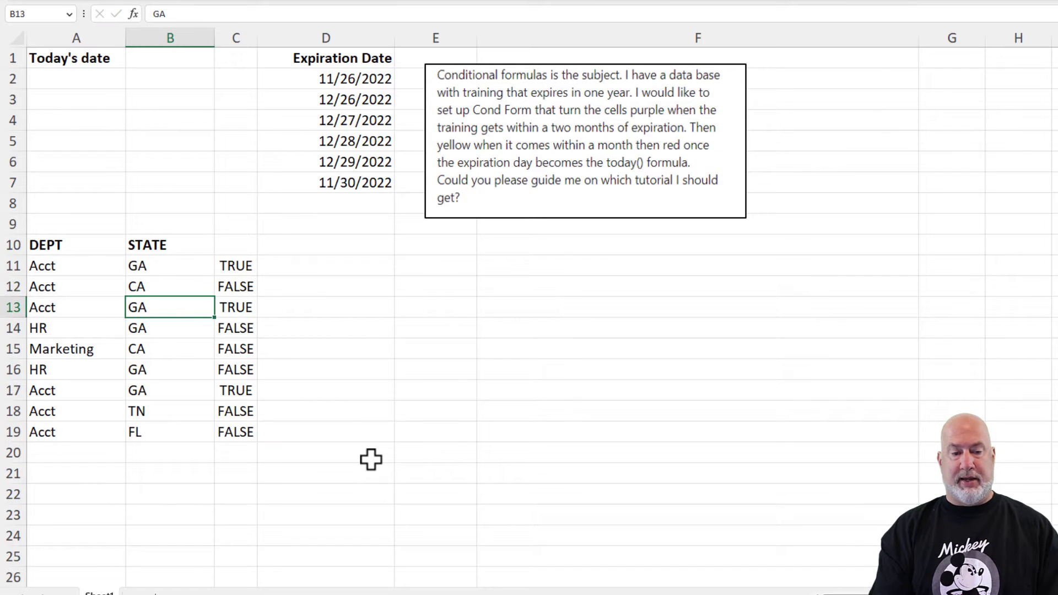
pyautogui.write('WBV')
pyautogui.press('BackSpace')
pyautogui.press('BackSpace')
pyautogui.write('V')
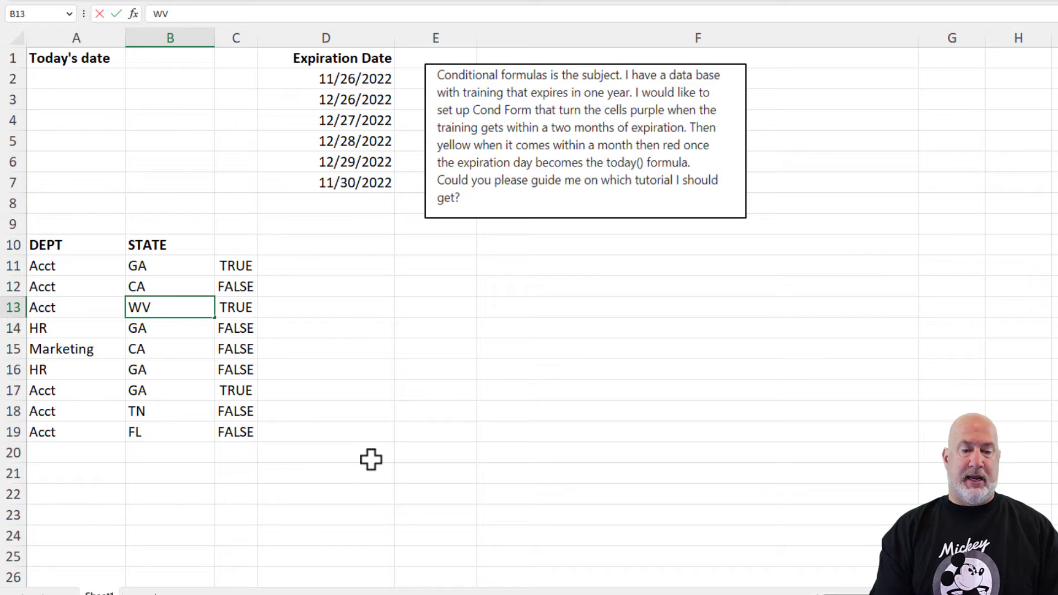
pyautogui.press('Return')
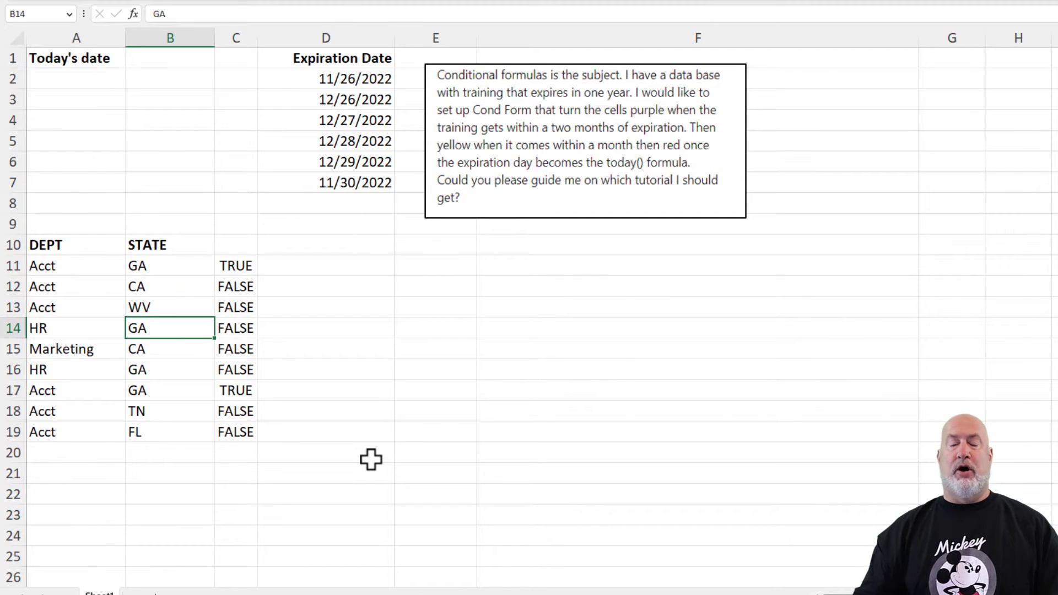
# - Enter the =TODAY() formula in B1 as today's date
pyautogui.hscroll(5, 371, 459)
pyautogui.hotkey('ctrl', 'Home')
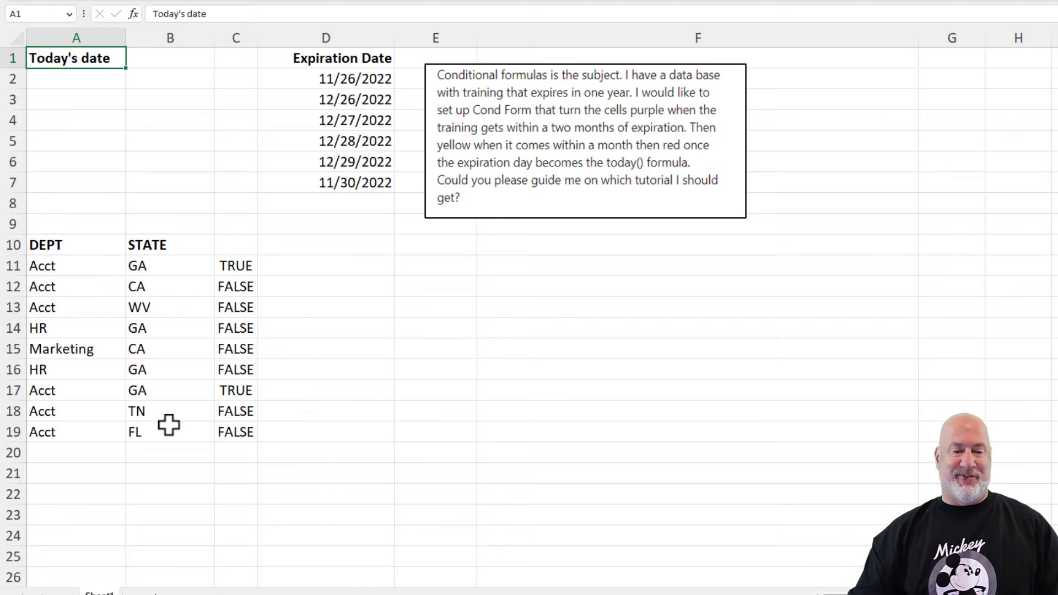
pyautogui.click(248, 264)
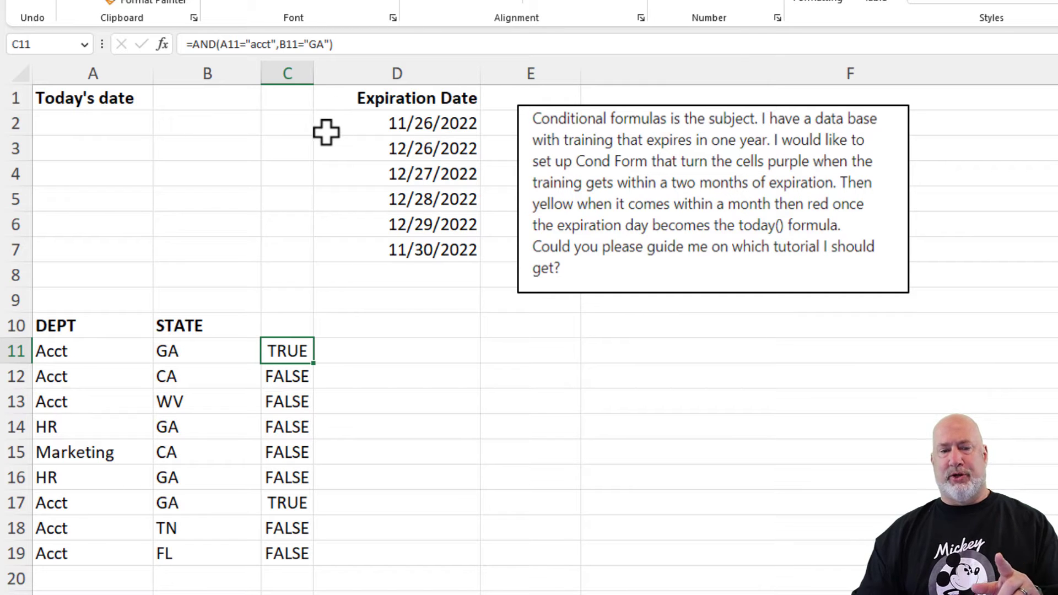
pyautogui.click(215, 104)
pyautogui.write('=to')
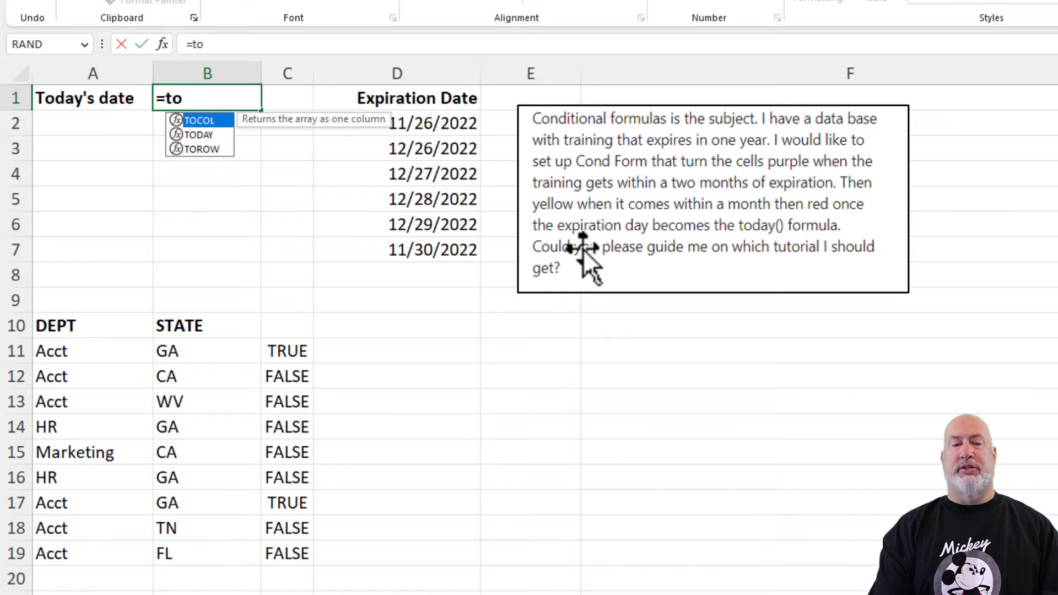
pyautogui.write('day()')
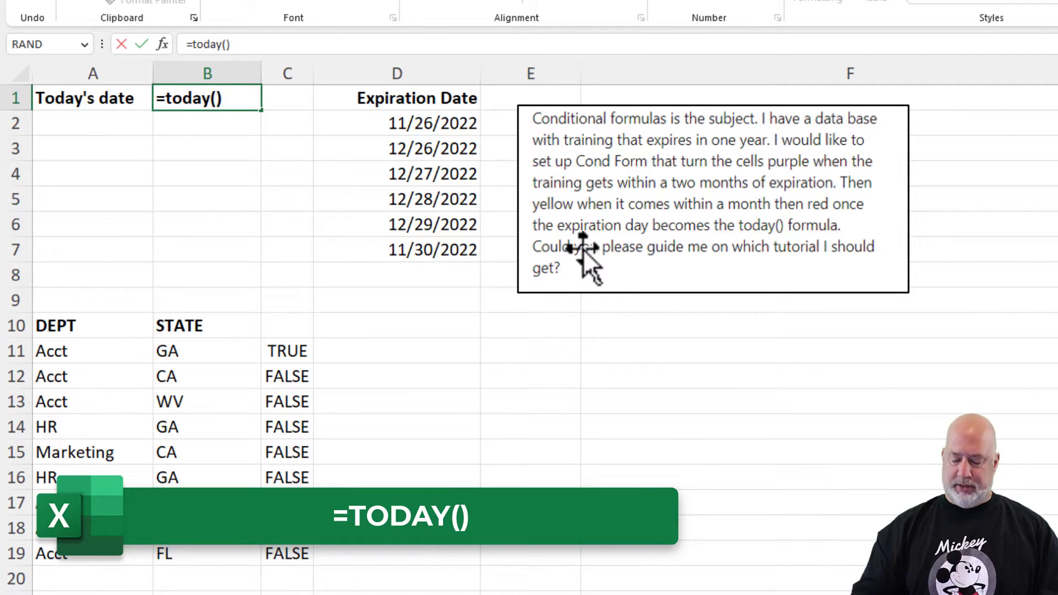
pyautogui.hotkey('ctrl', 'Return')
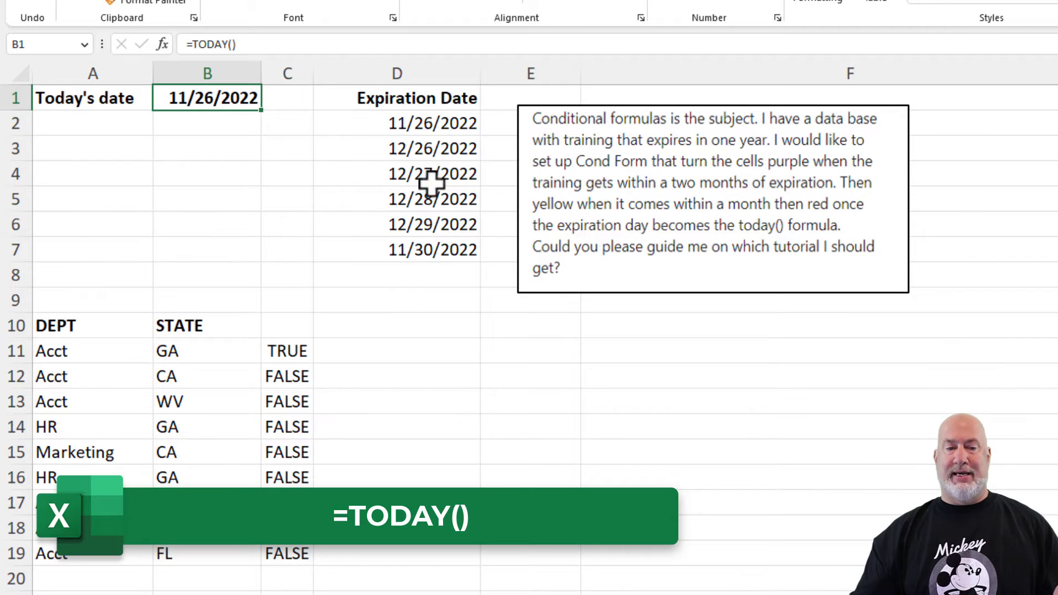
# - Select the expiration dates D2:D7 and start a new conditional formatting rule that uses a formula
pyautogui.click(217, 45)
pyautogui.click(218, 45)
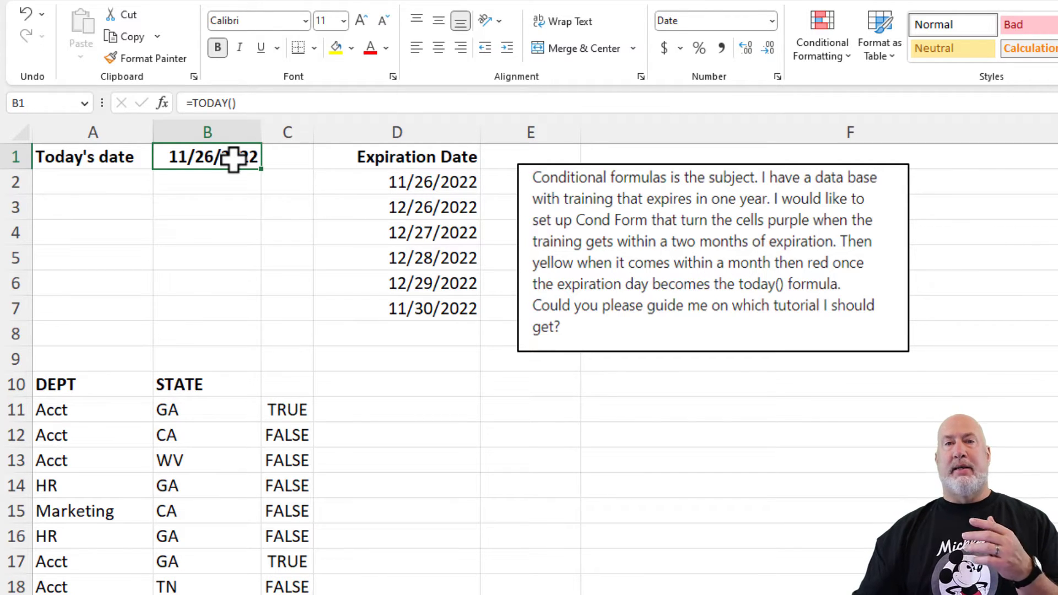
pyautogui.moveTo(413, 184); pyautogui.dragTo(421, 307)
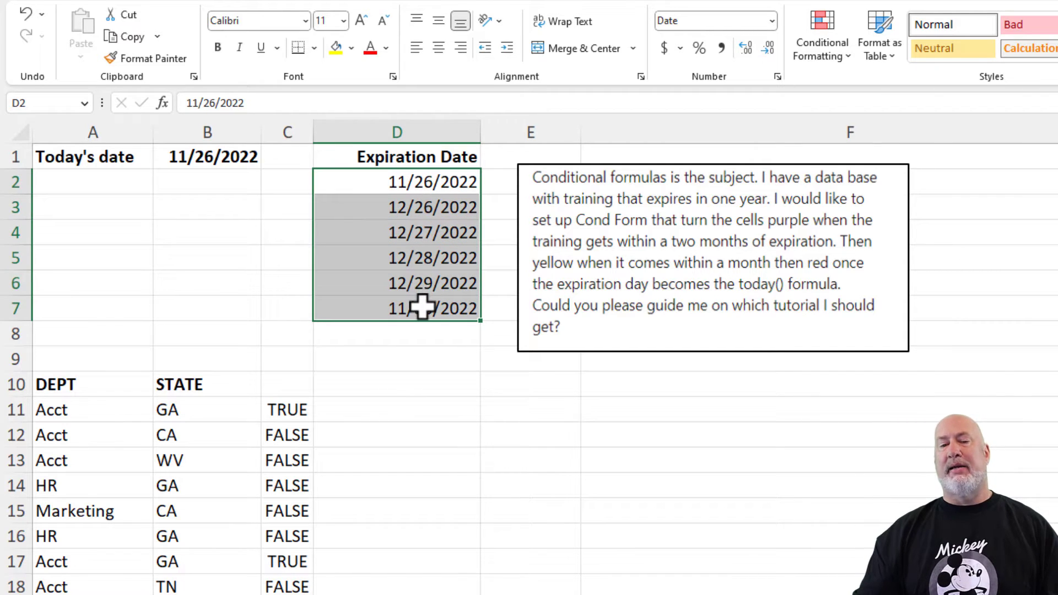
pyautogui.click(824, 53)
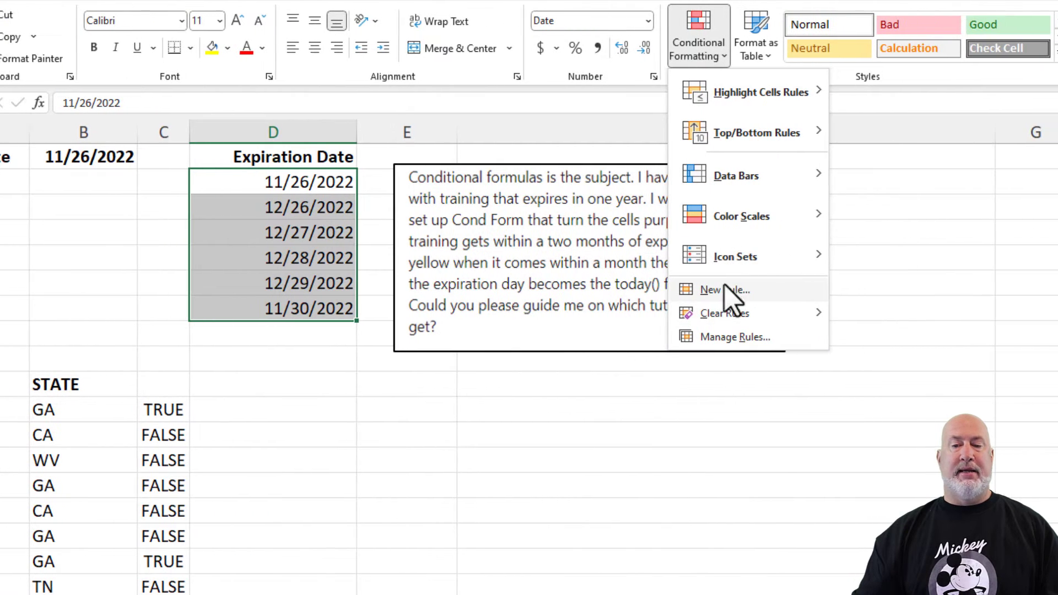
pyautogui.moveTo(876, 97)
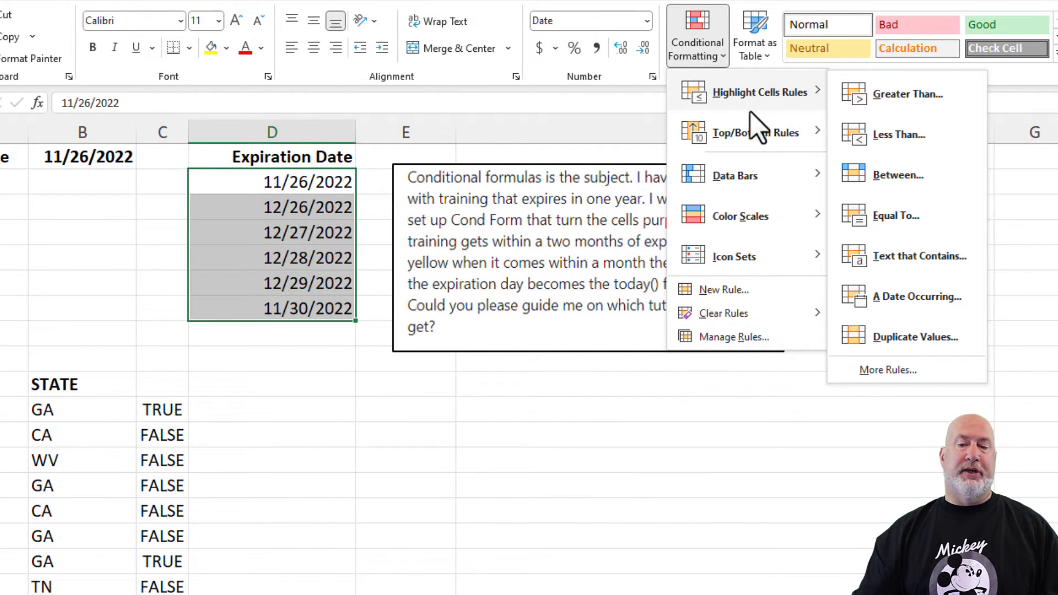
pyautogui.moveTo(751, 135)
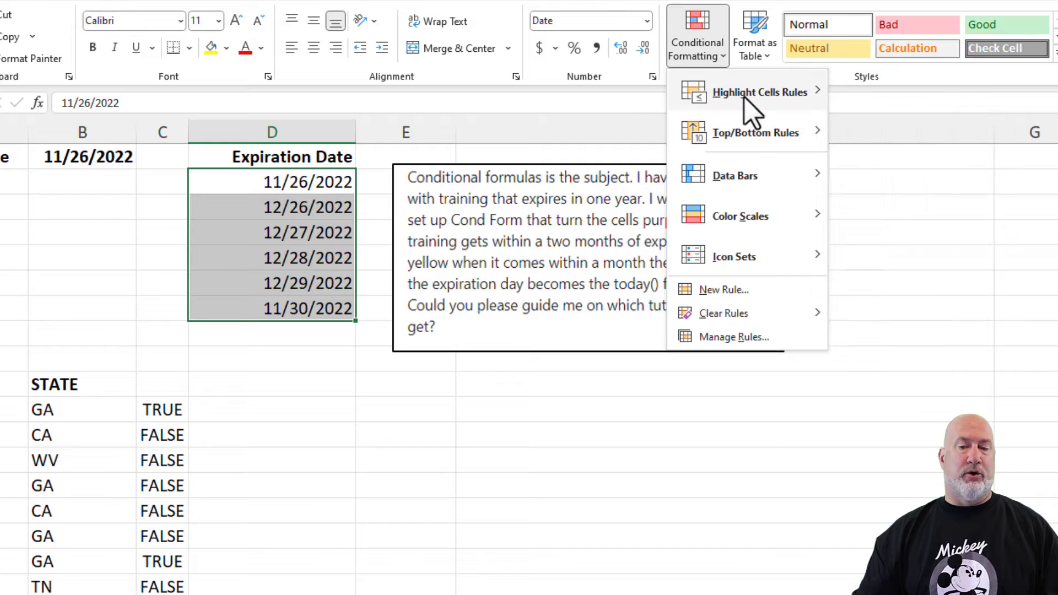
pyautogui.moveTo(745, 96)
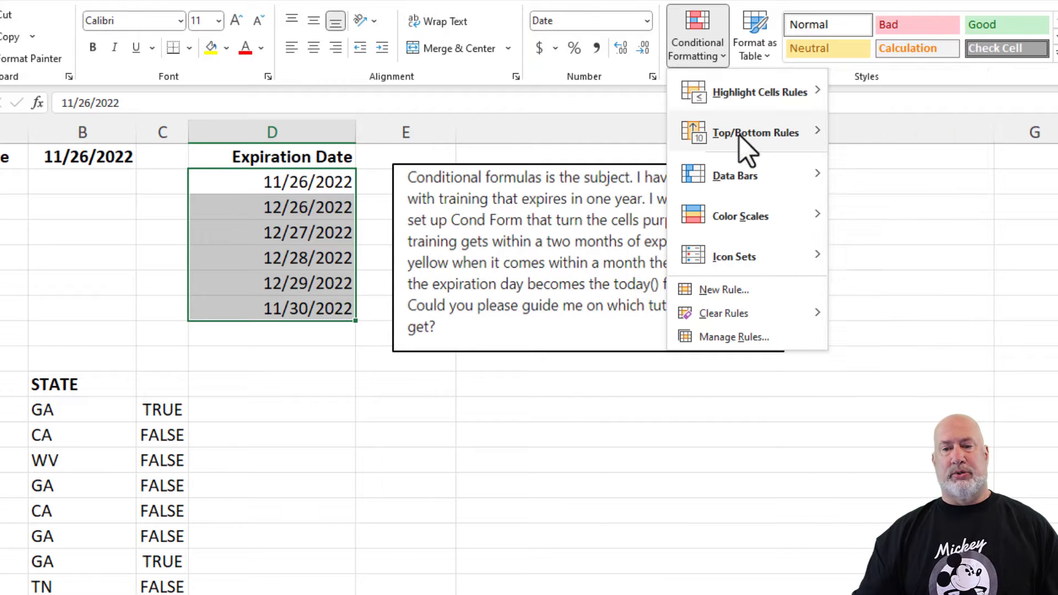
pyautogui.click(732, 292)
pyautogui.click(608, 192)
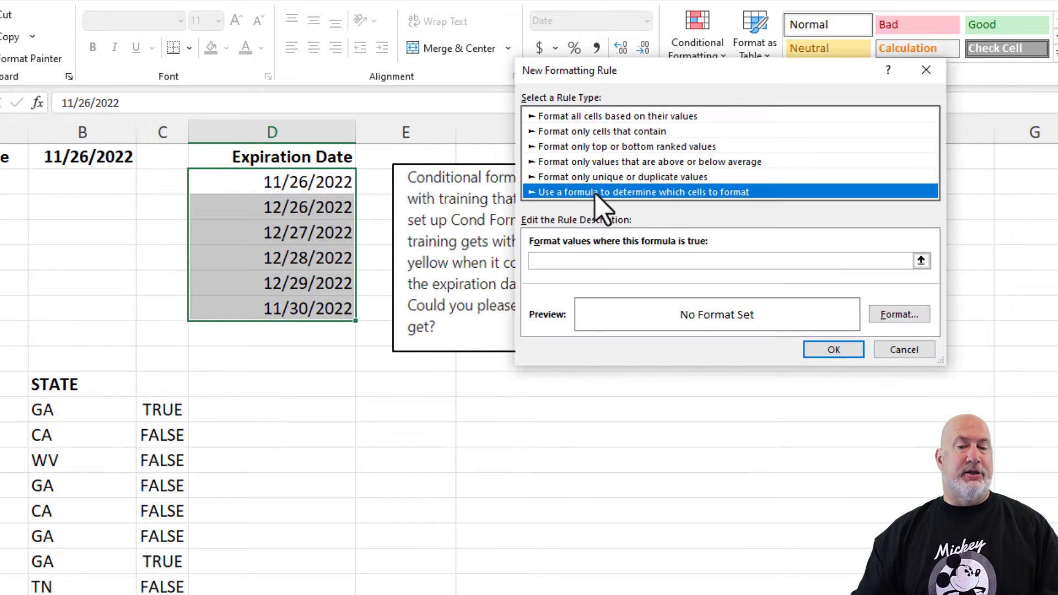
# - Enter the rule formula =AND(D2>=$B$1+31,D2<=$B$1+60) for the expiration dates
pyautogui.moveTo(586, 70); pyautogui.dragTo(456, 105)
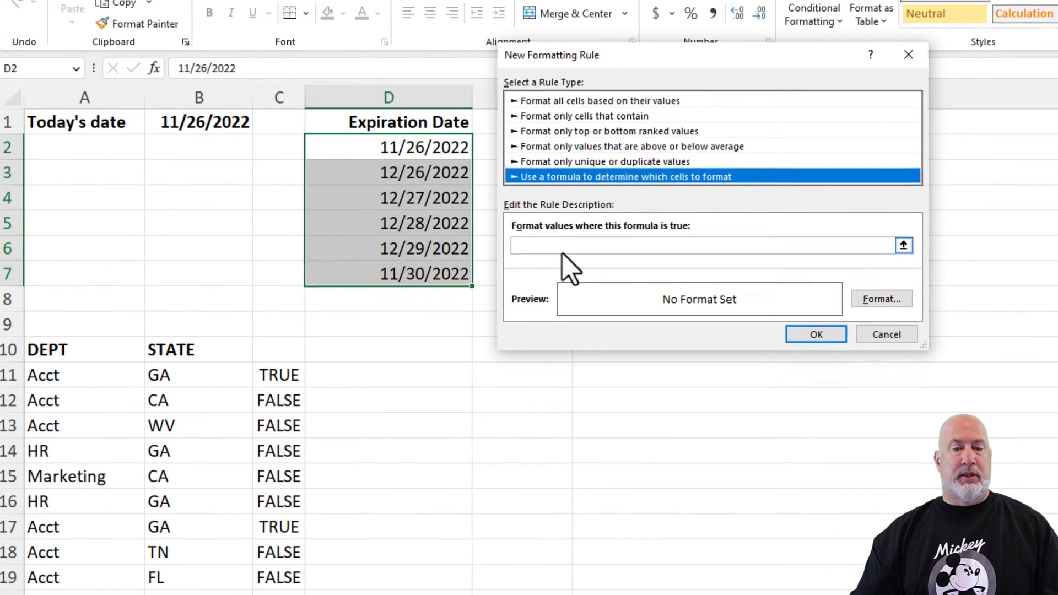
pyautogui.click(562, 246)
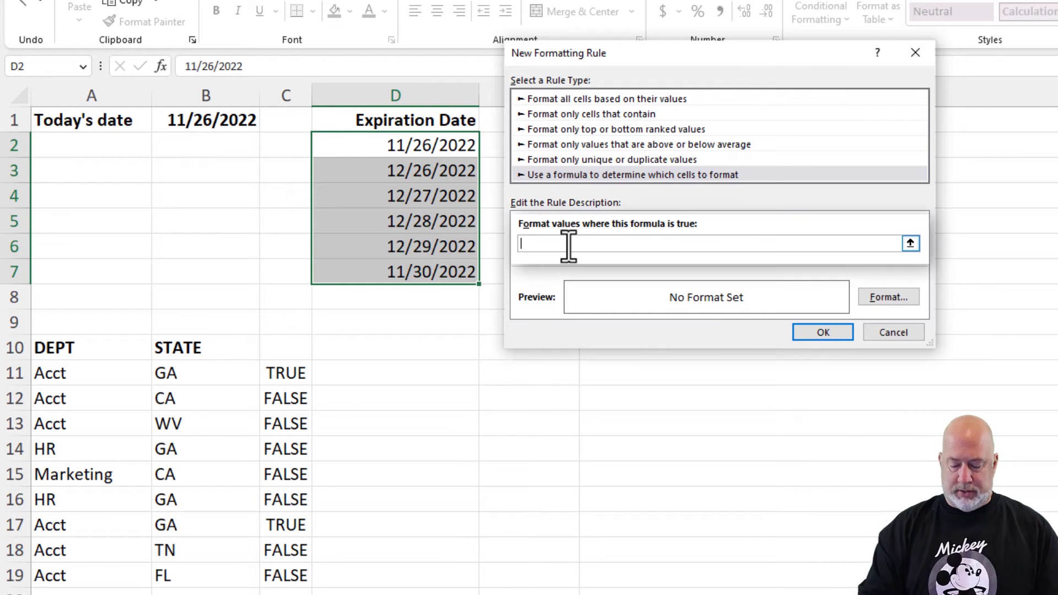
pyautogui.write('=AND')
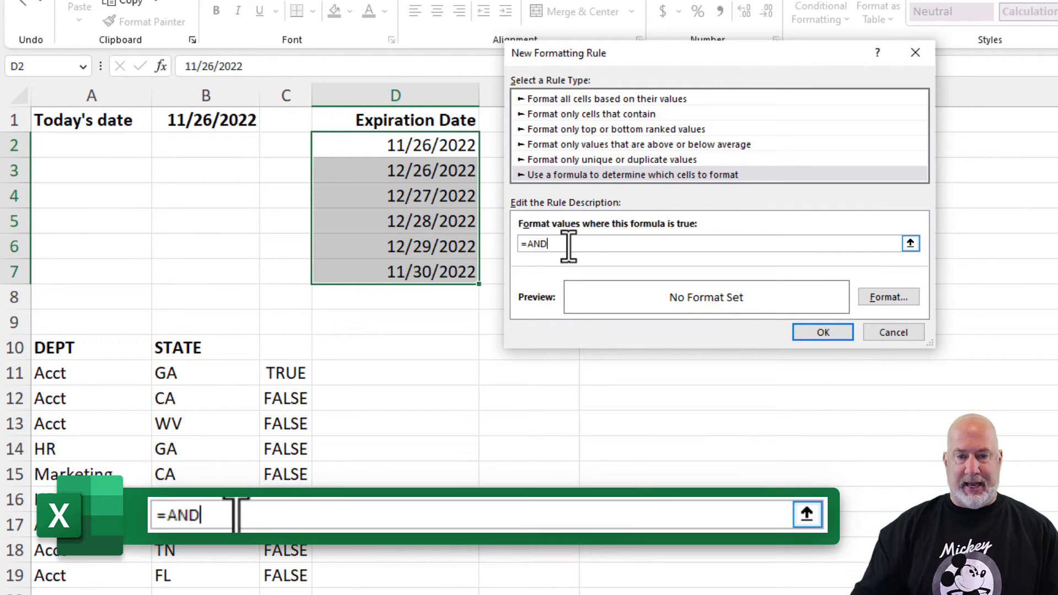
pyautogui.write('(')
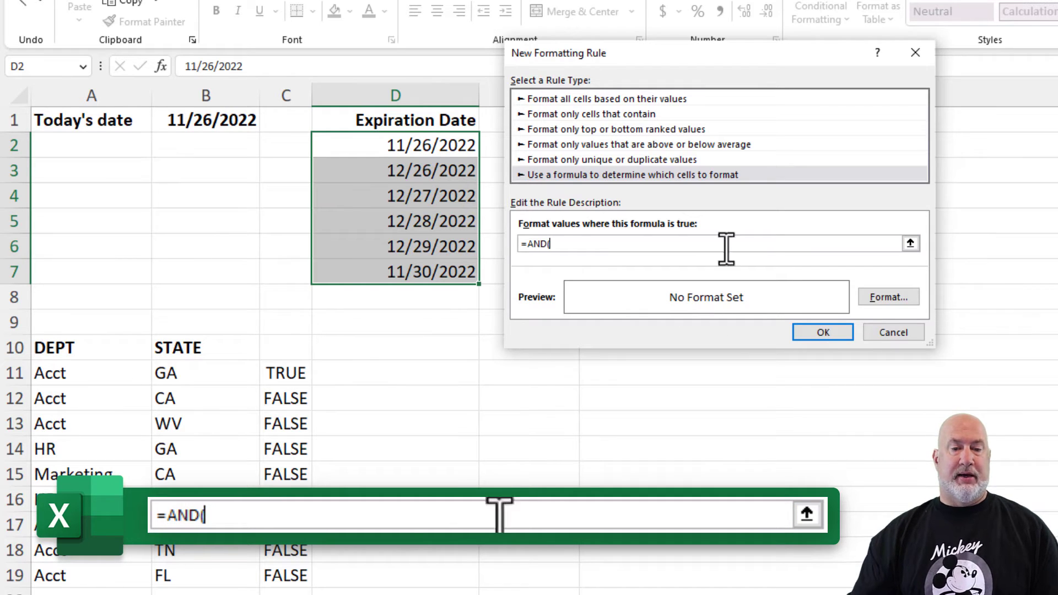
pyautogui.write('D')
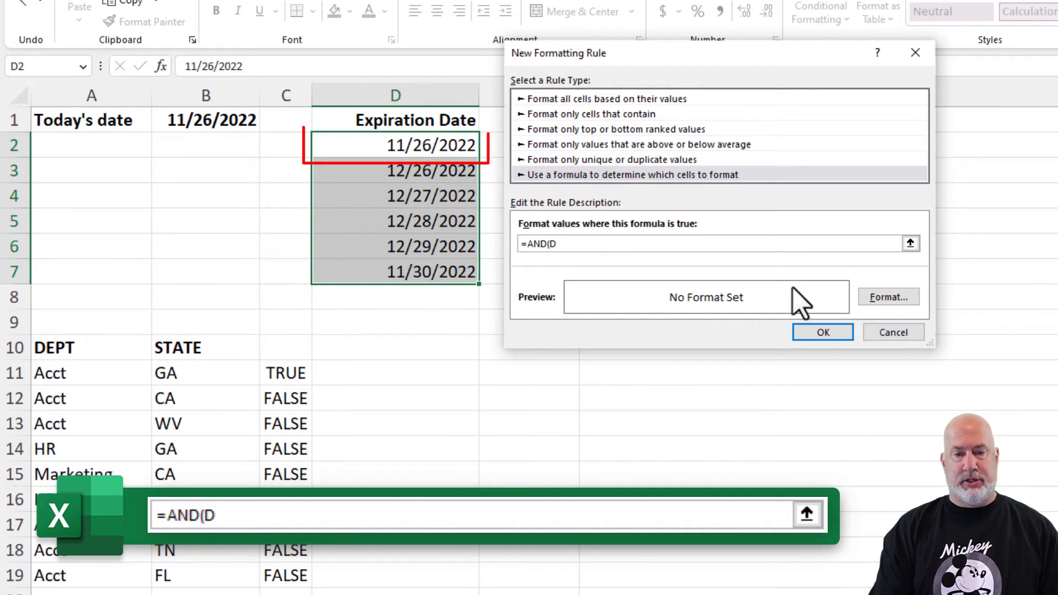
pyautogui.write('2>=')
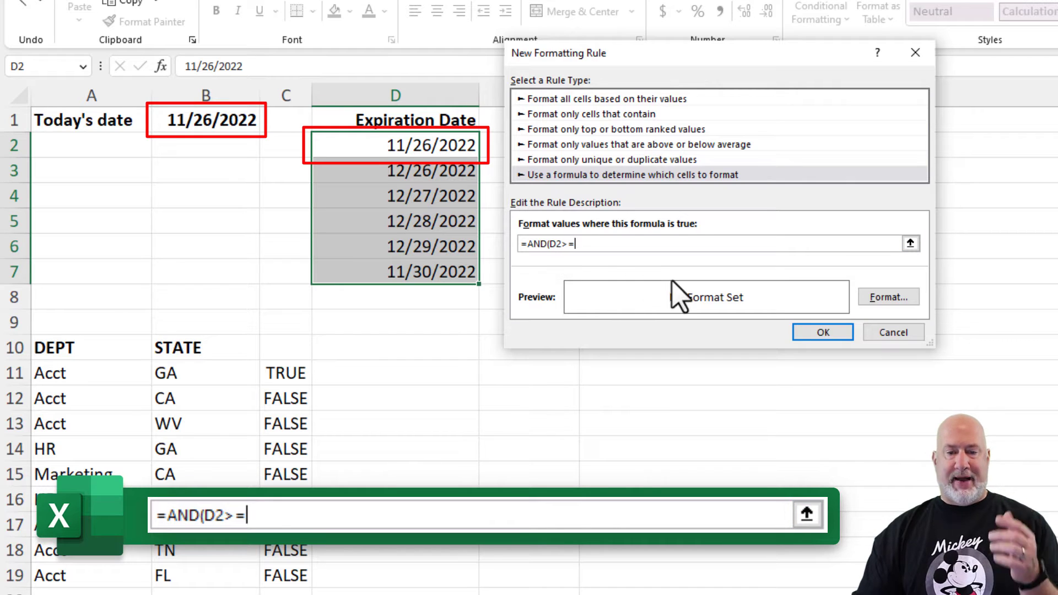
pyautogui.write('b1')
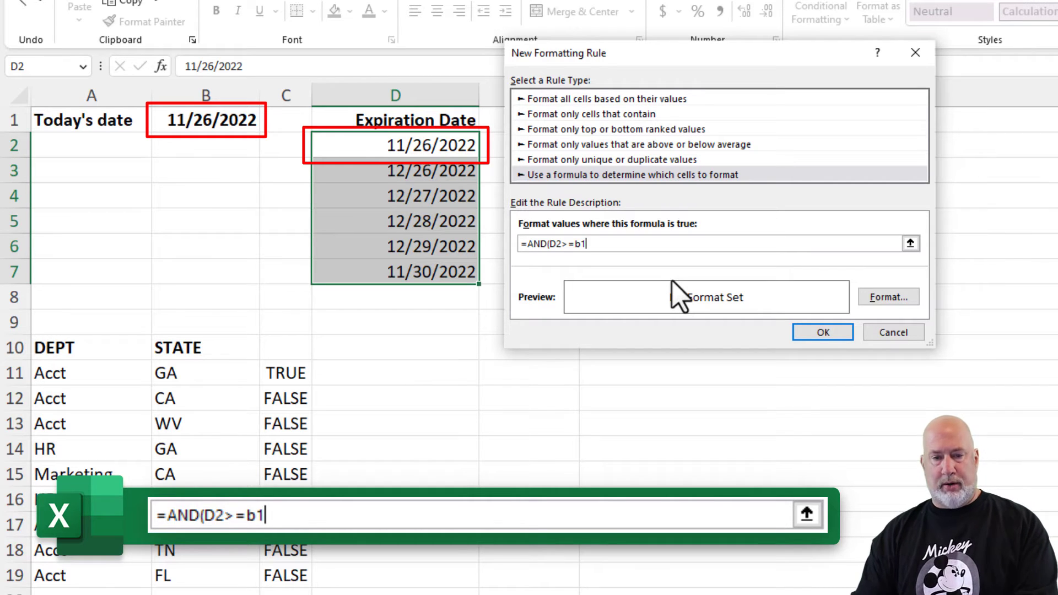
pyautogui.press('BackSpace')
pyautogui.press('BackSpace')
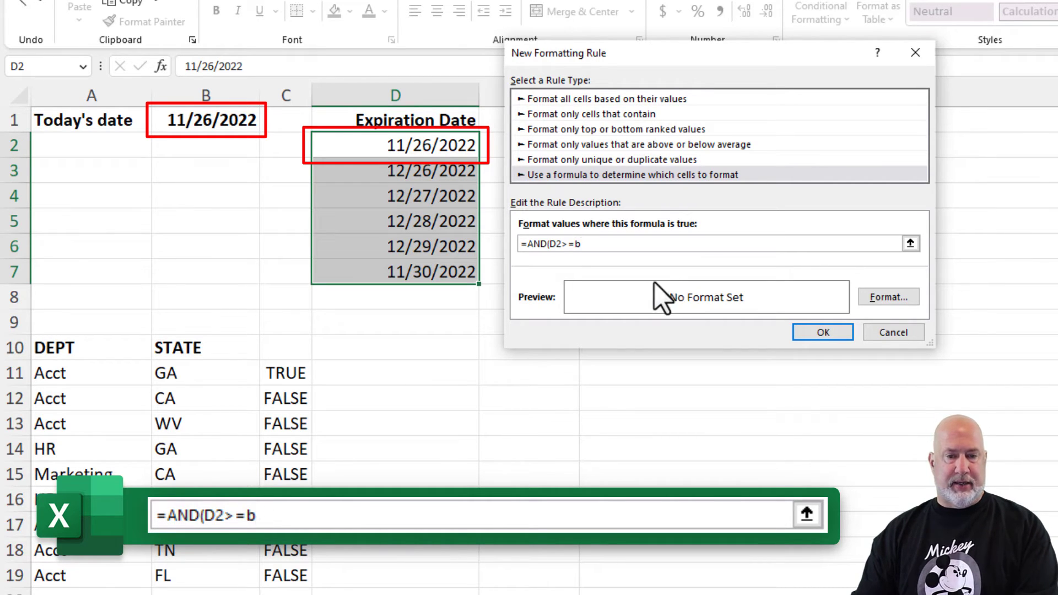
pyautogui.click(226, 120)
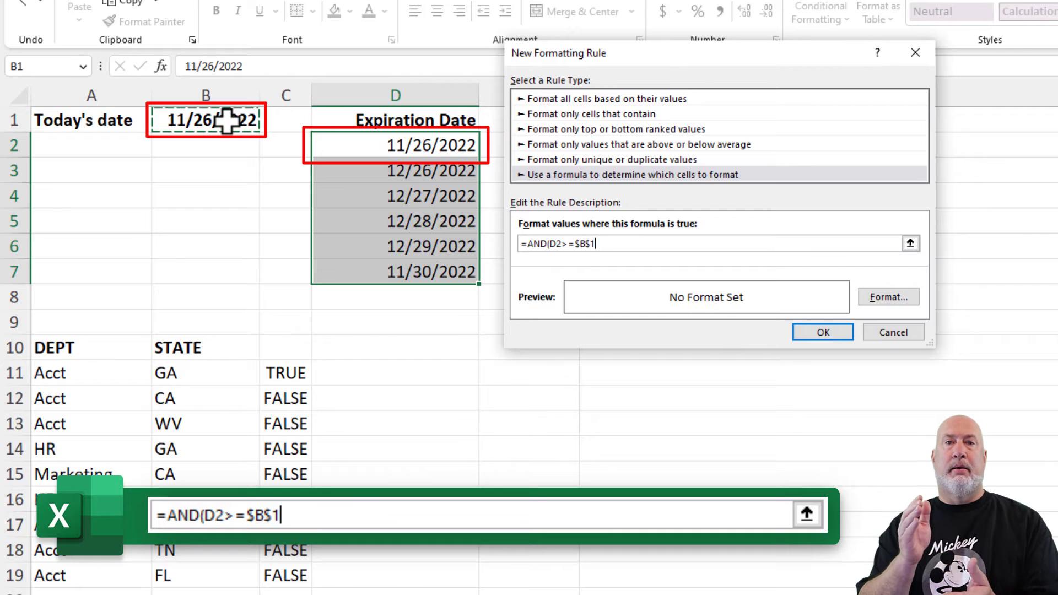
pyautogui.write('+31')
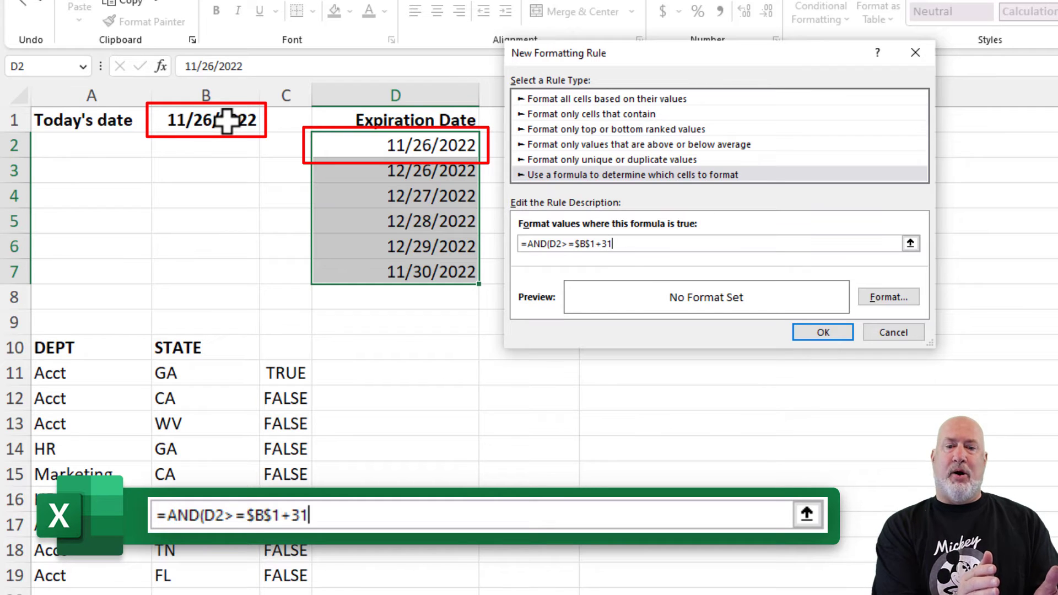
pyautogui.write(',')
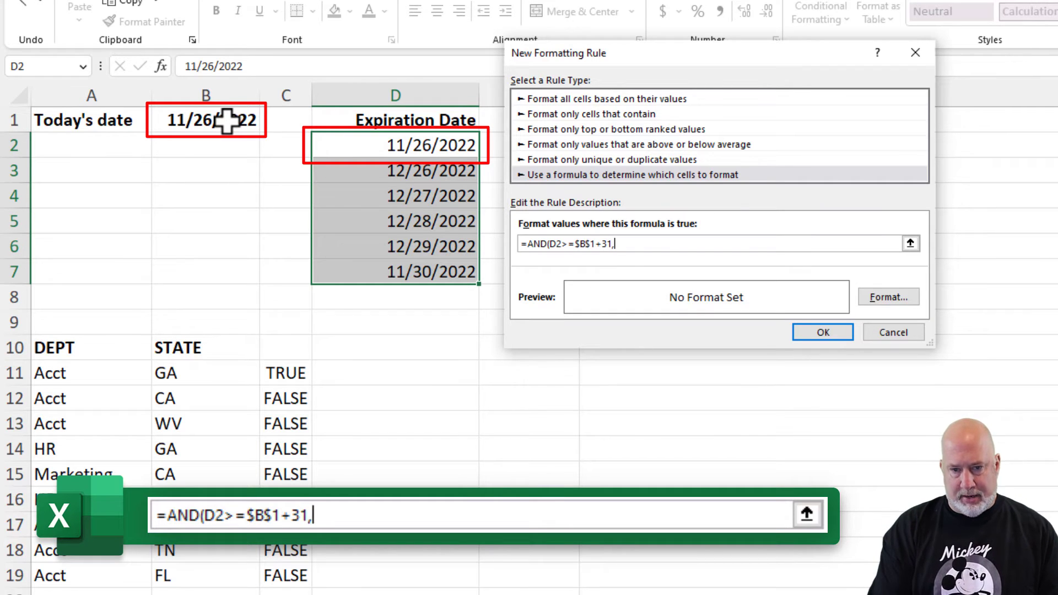
pyautogui.write('D2')
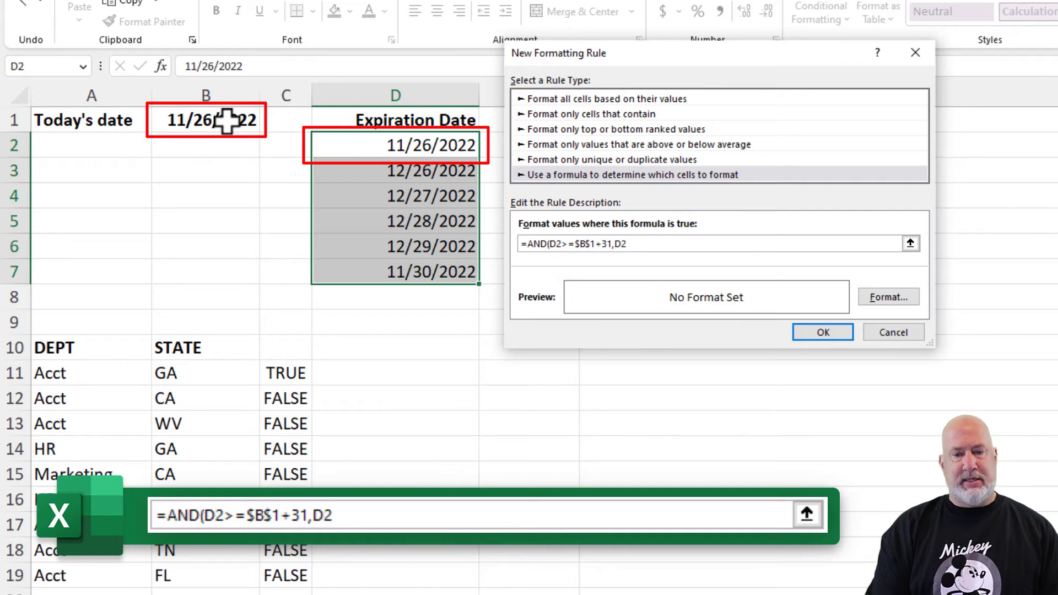
pyautogui.write('<=')
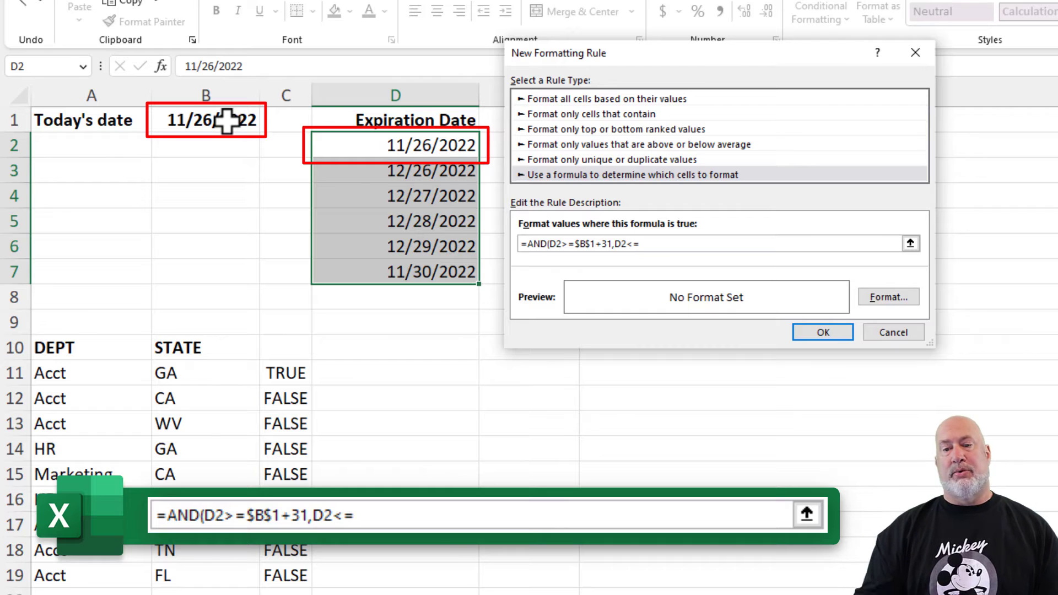
pyautogui.click(187, 120)
pyautogui.write('+60')
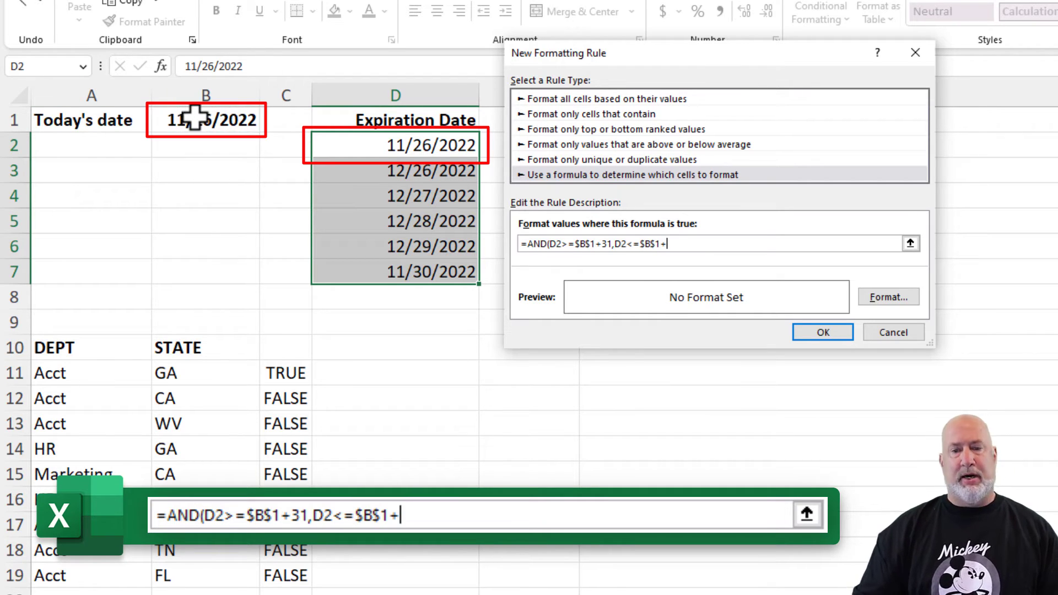
pyautogui.write(')')
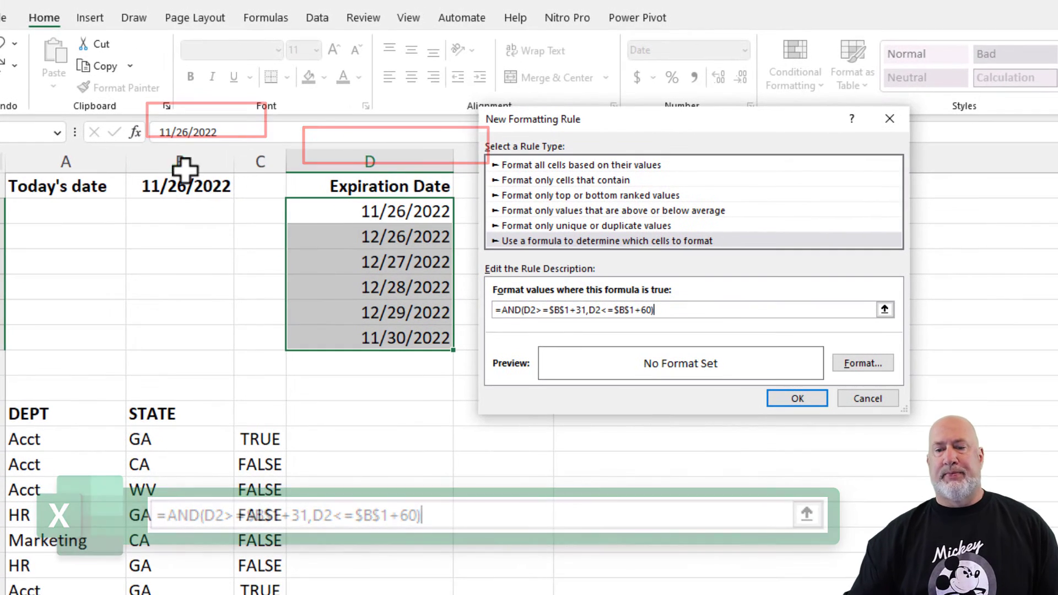
# - Set the rule's font color to purple and apply the new rule
pyautogui.click(867, 365)
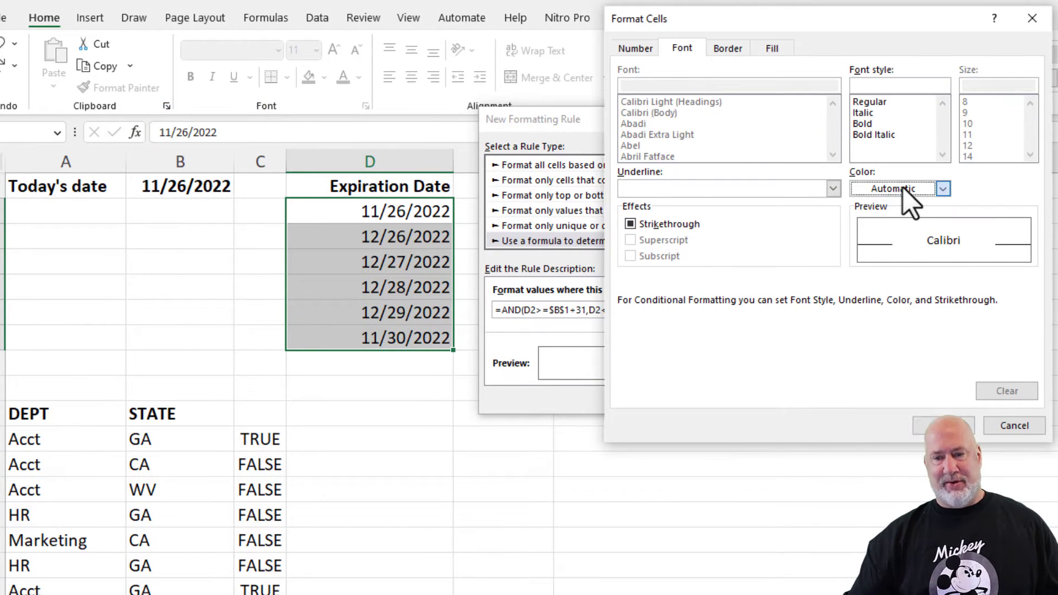
pyautogui.click(903, 190)
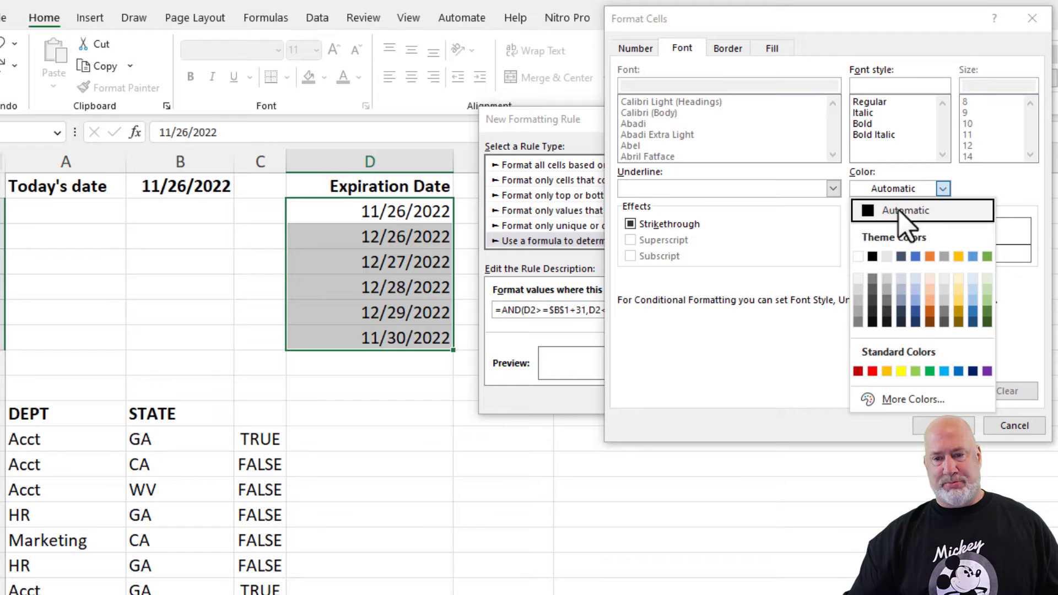
pyautogui.click(986, 372)
pyautogui.click(944, 426)
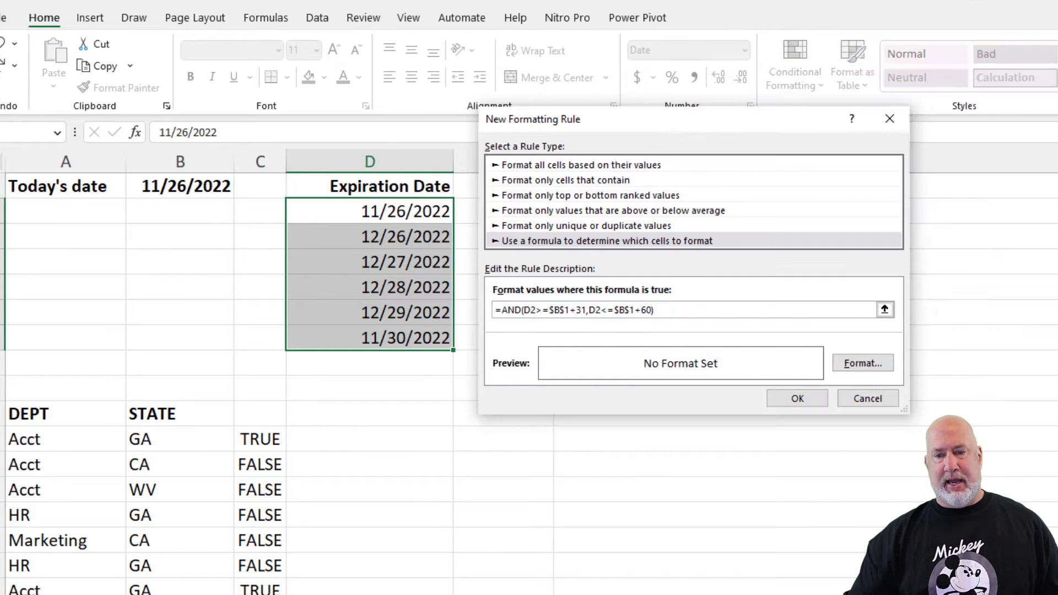
pyautogui.click(798, 399)
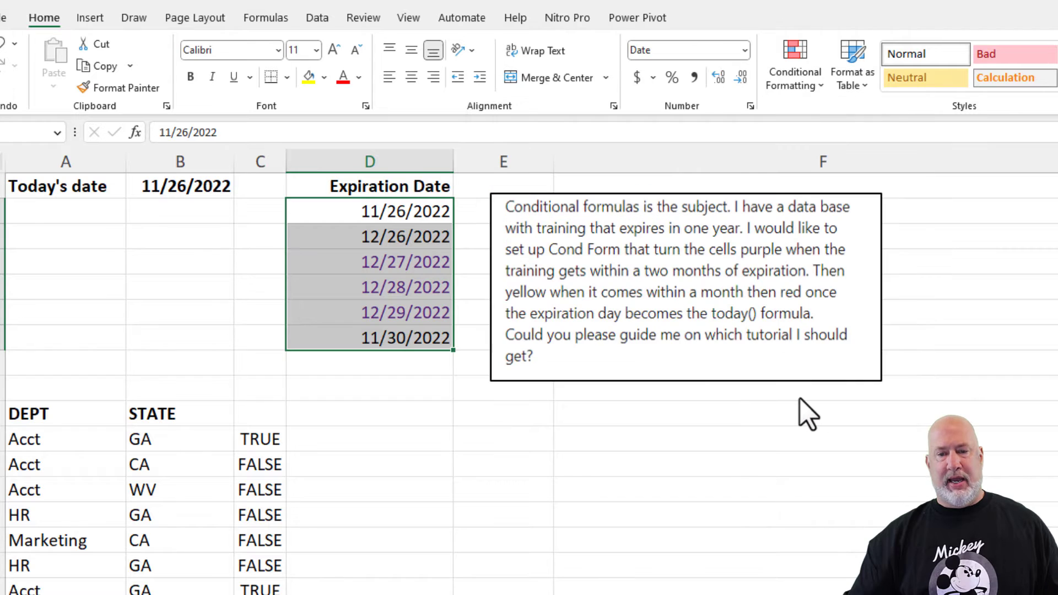
# - Inspect the expiration date cells and today's date cell to check which dates are colored
pyautogui.click(386, 243)
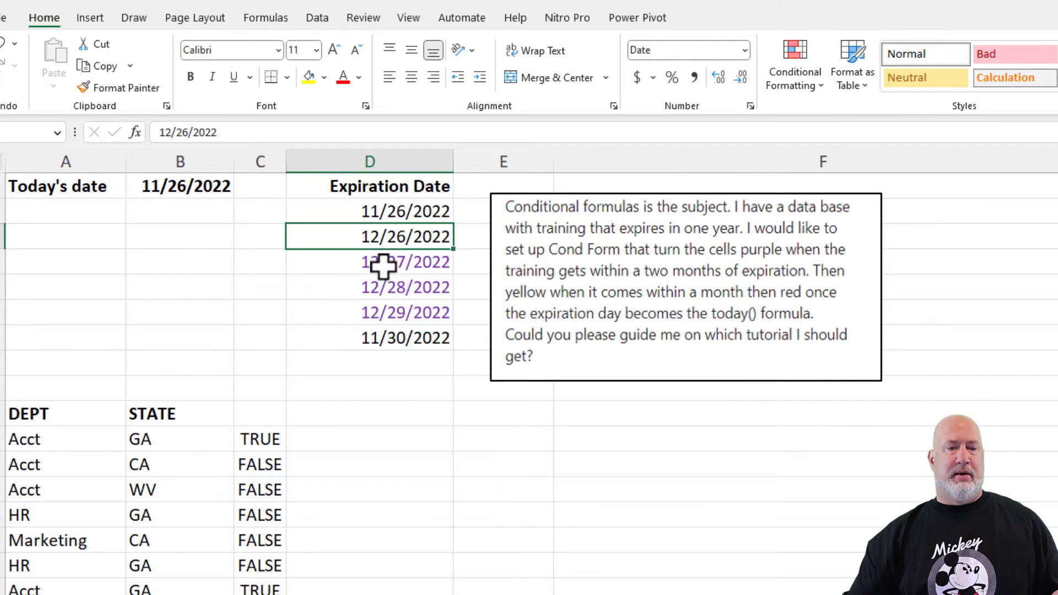
pyautogui.click(205, 191)
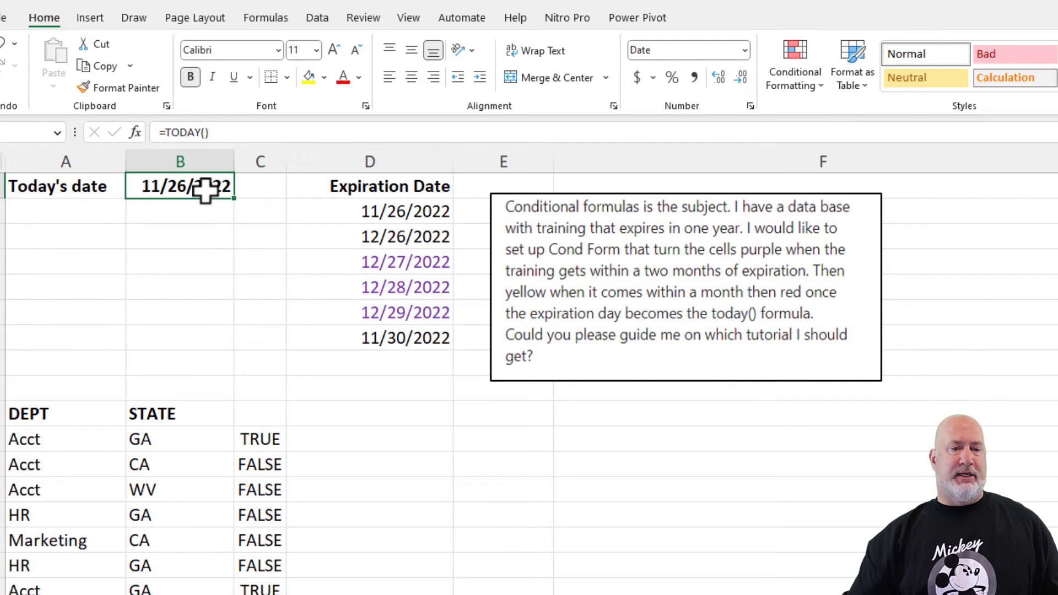
pyautogui.click(356, 264)
pyautogui.click(354, 282)
pyautogui.click(354, 310)
pyautogui.click(353, 267)
pyautogui.click(369, 237)
# - Reselect D2:D7, open the conditional formatting rules manager and duplicate the purple rule
pyautogui.moveTo(385, 215); pyautogui.dragTo(389, 336)
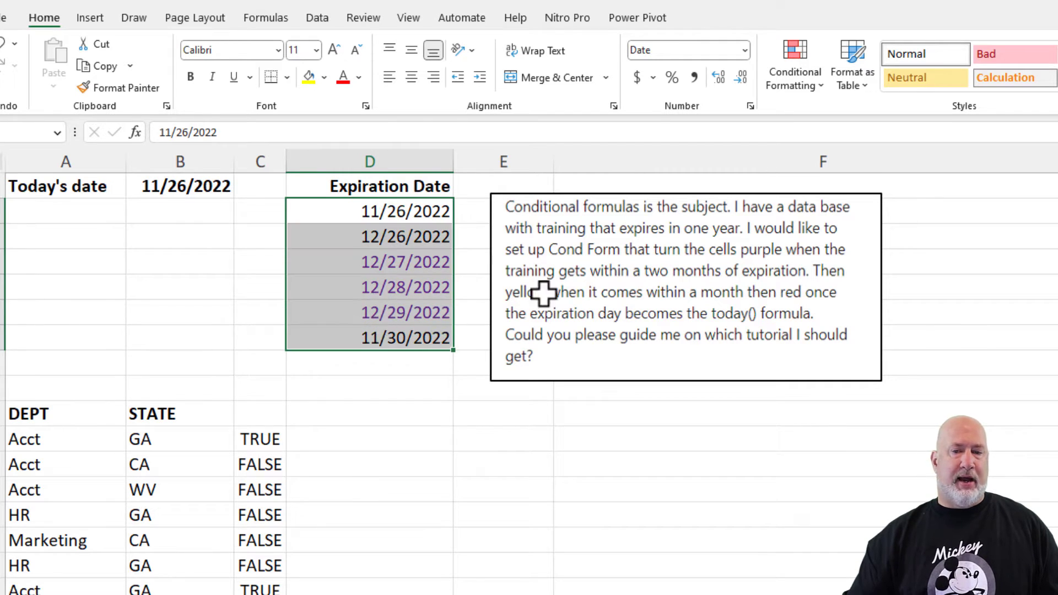
pyautogui.click(802, 88)
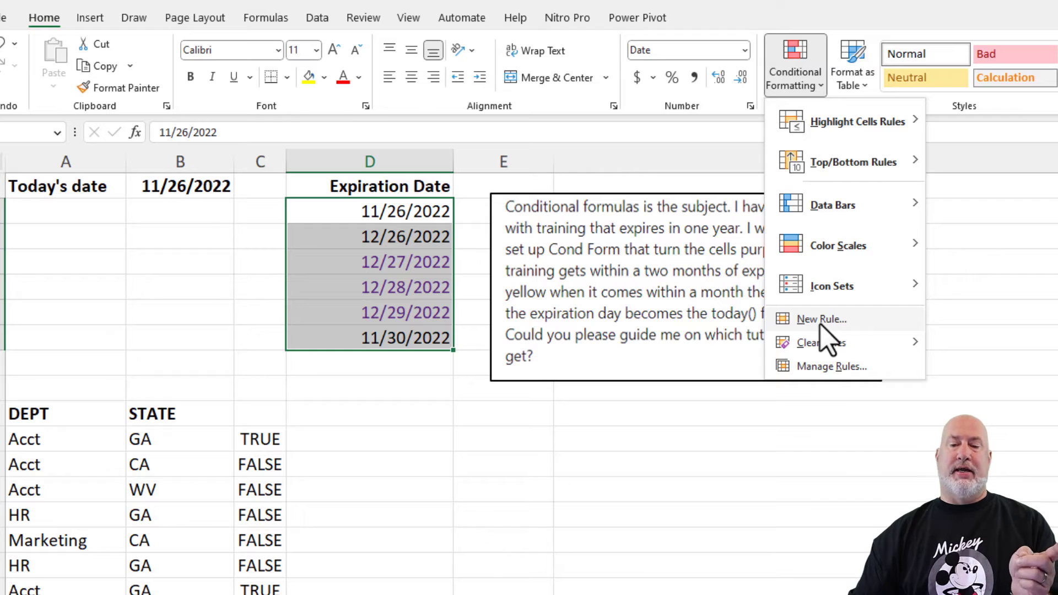
pyautogui.click(832, 371)
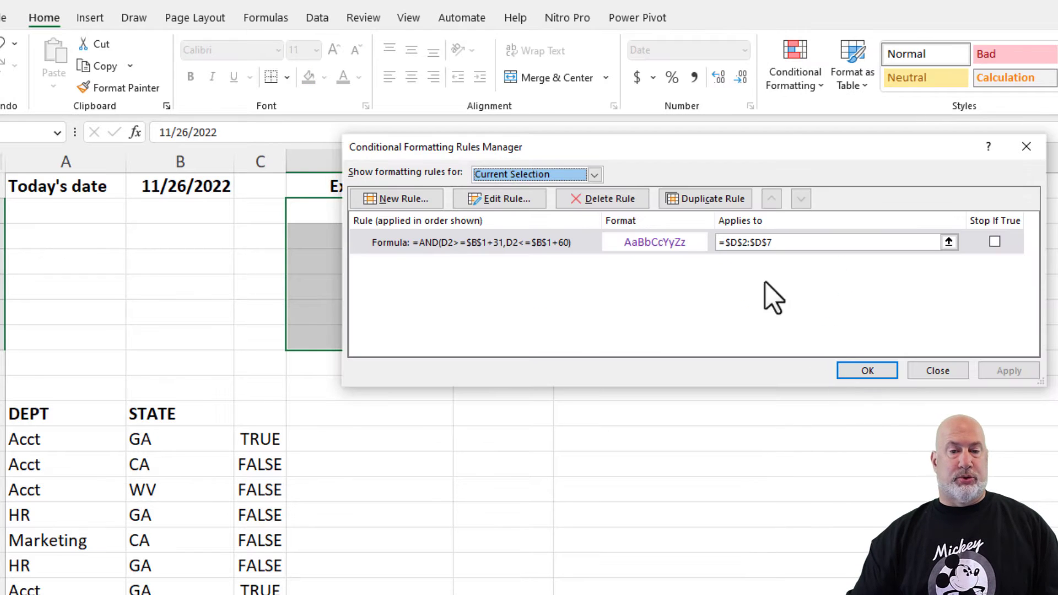
pyautogui.moveTo(633, 150); pyautogui.dragTo(720, 161)
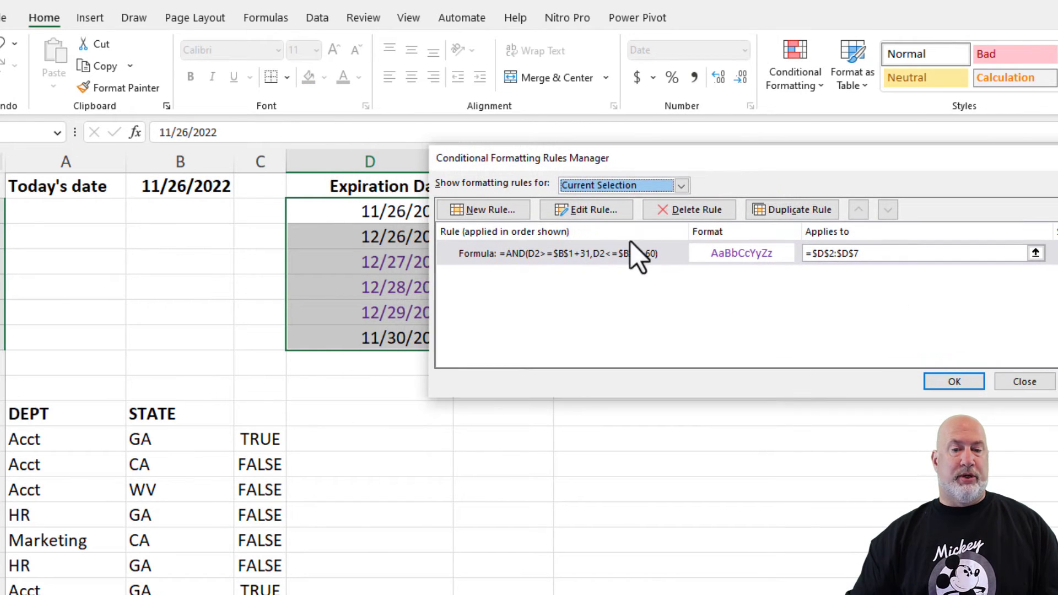
pyautogui.click(618, 257)
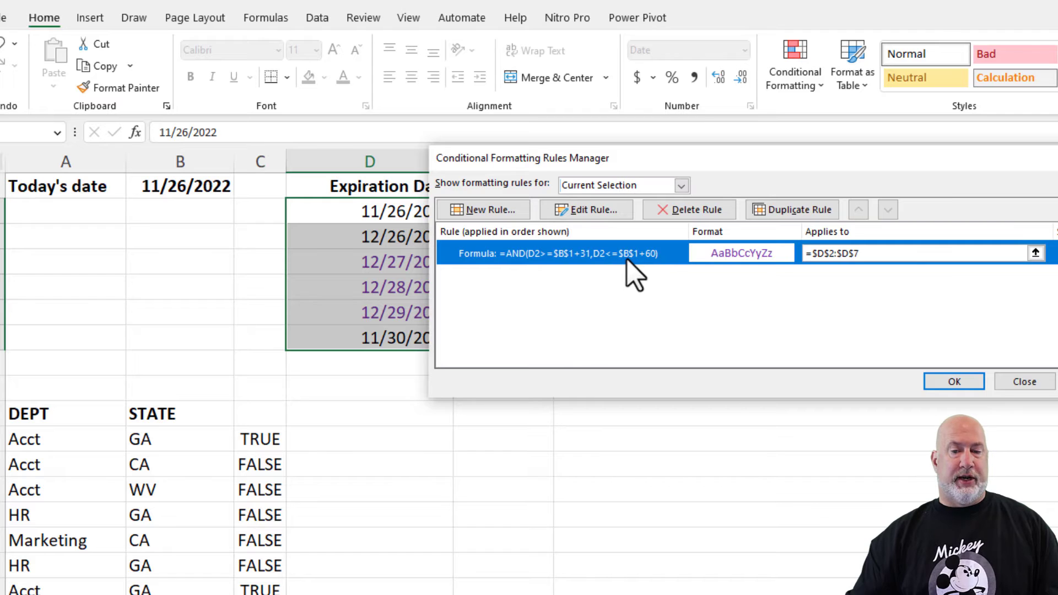
pyautogui.click(793, 215)
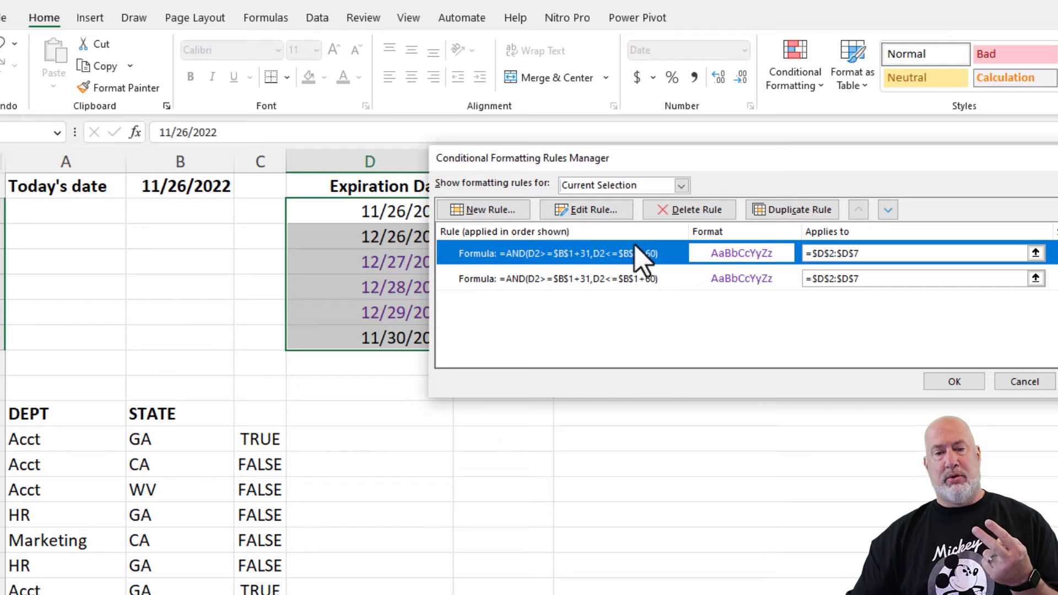
# - Edit the duplicated rule's formula to =AND(D2>=$B$1+1,D2<=$B$1+30)
pyautogui.click(614, 213)
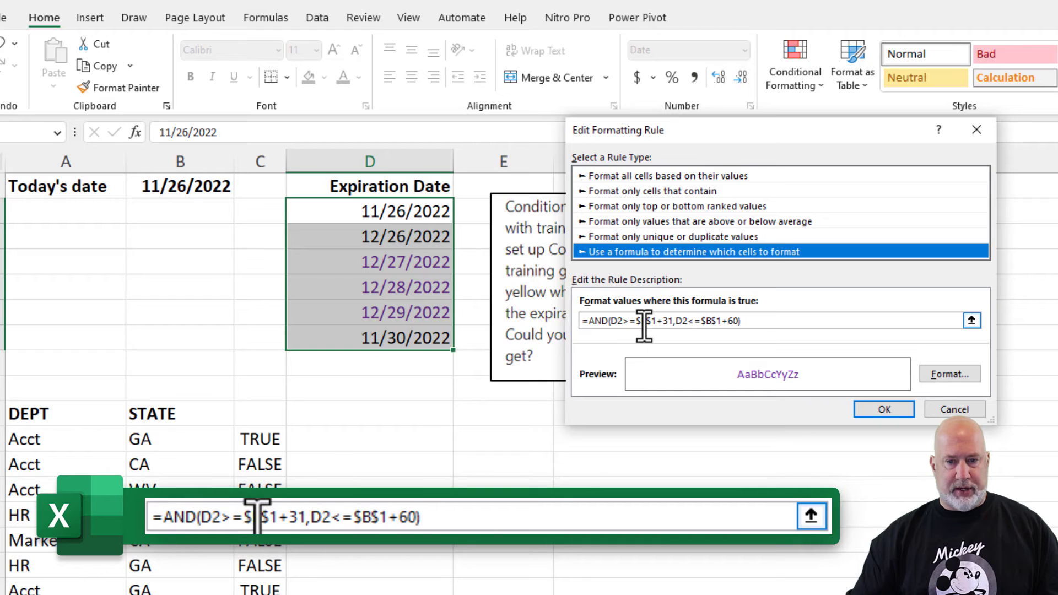
pyautogui.click(669, 321)
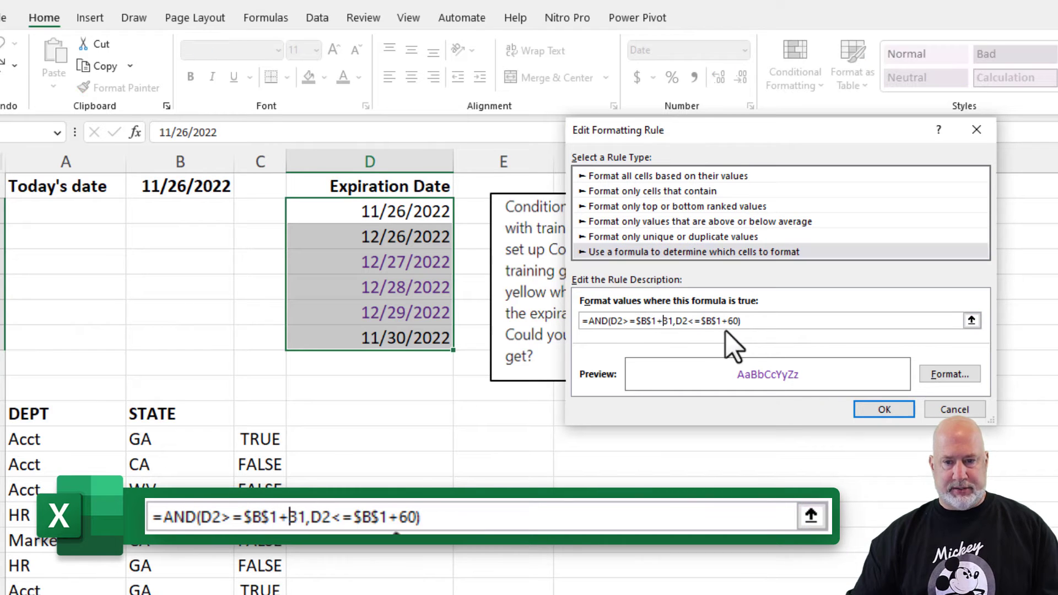
pyautogui.press('BackSpace')
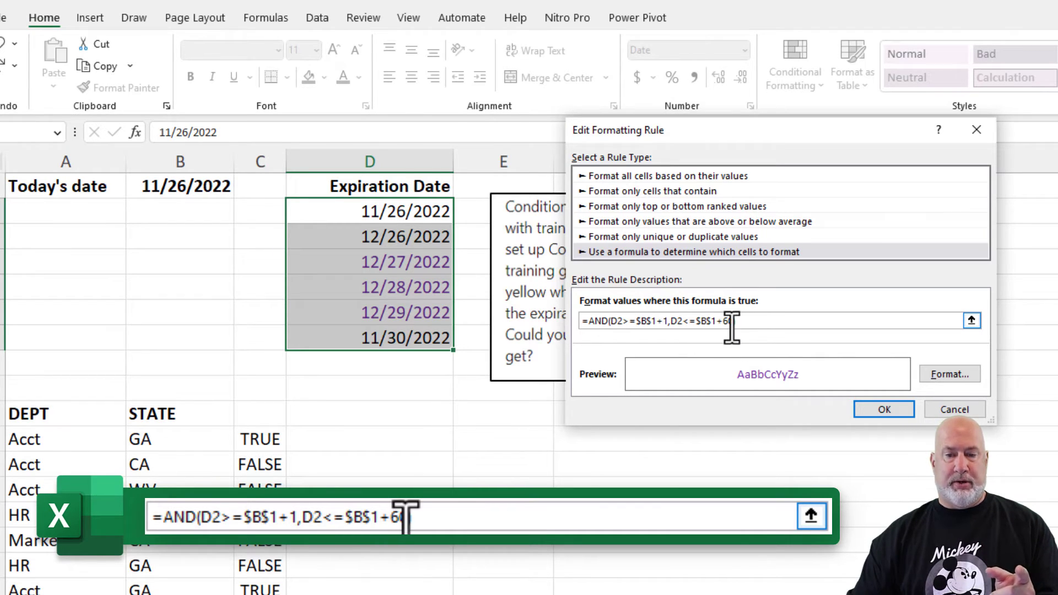
pyautogui.press('BackSpace')
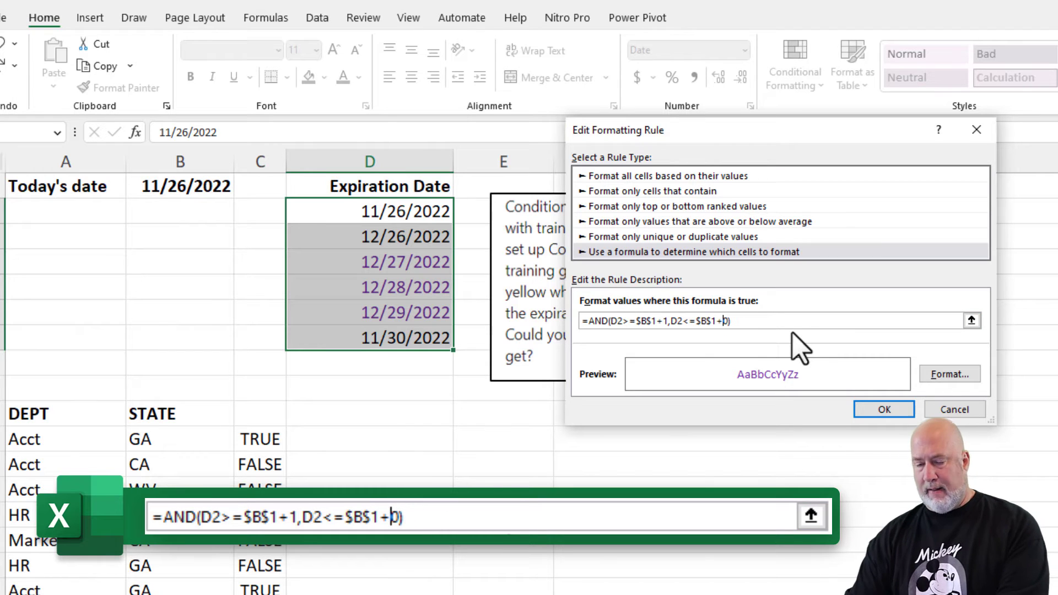
pyautogui.write('3')
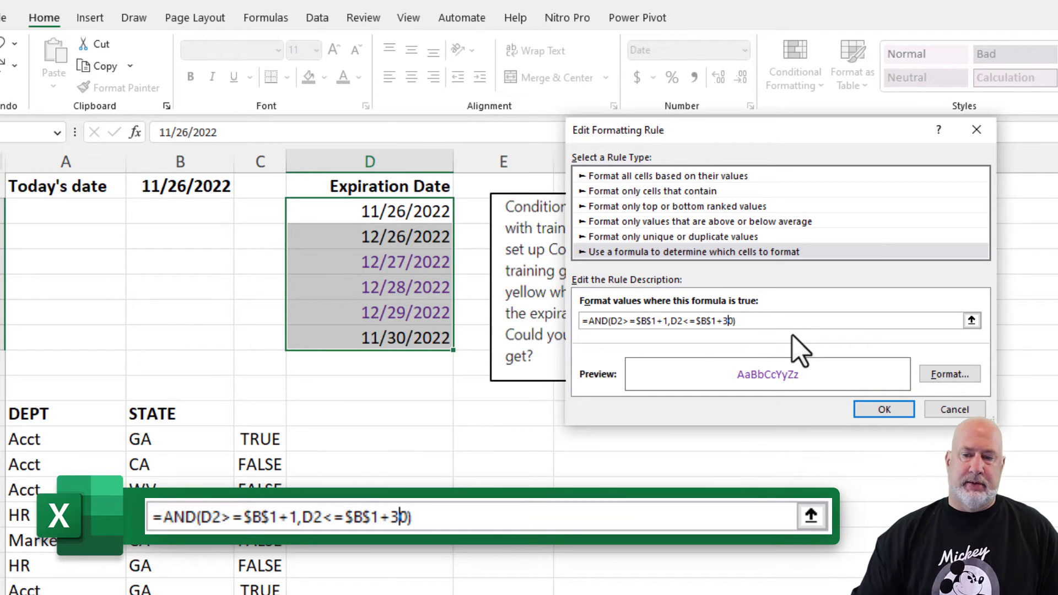
# - Change the duplicated rule's format to automatic font color with a yellow fill, confirm it and apply the rules
pyautogui.click(943, 377)
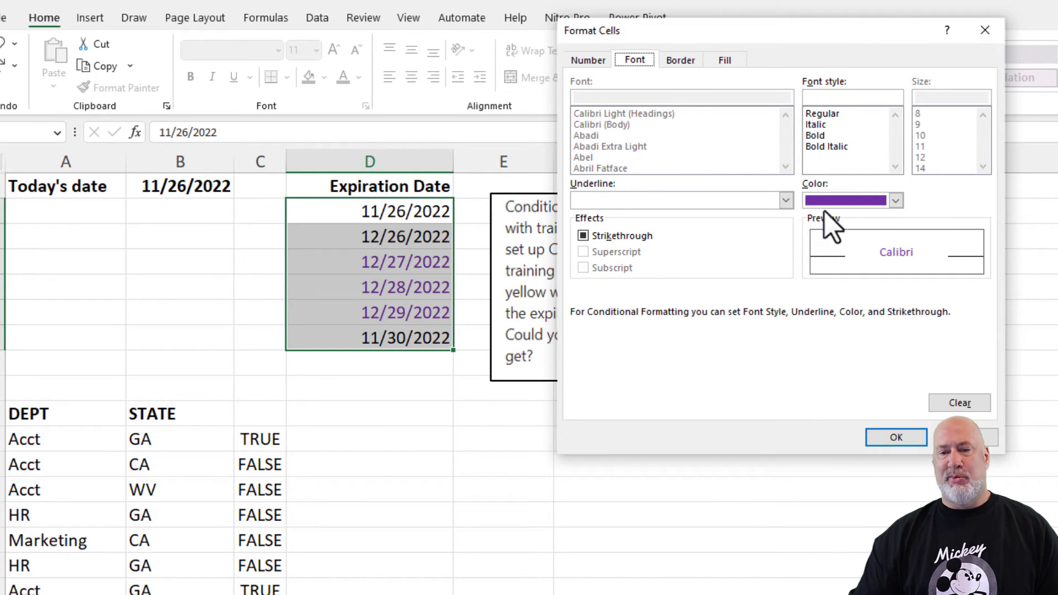
pyautogui.click(876, 202)
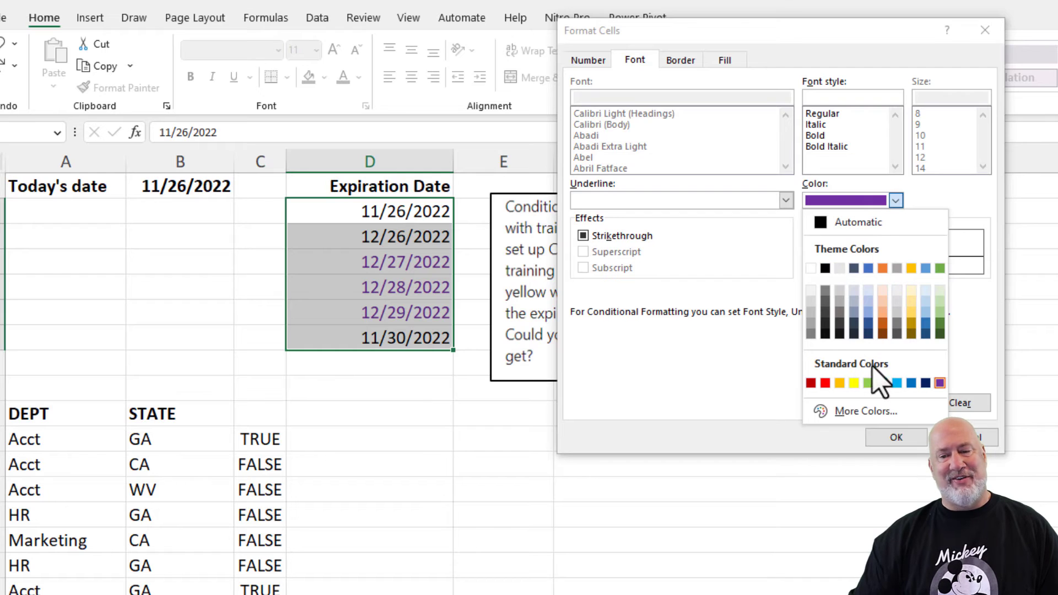
pyautogui.click(848, 226)
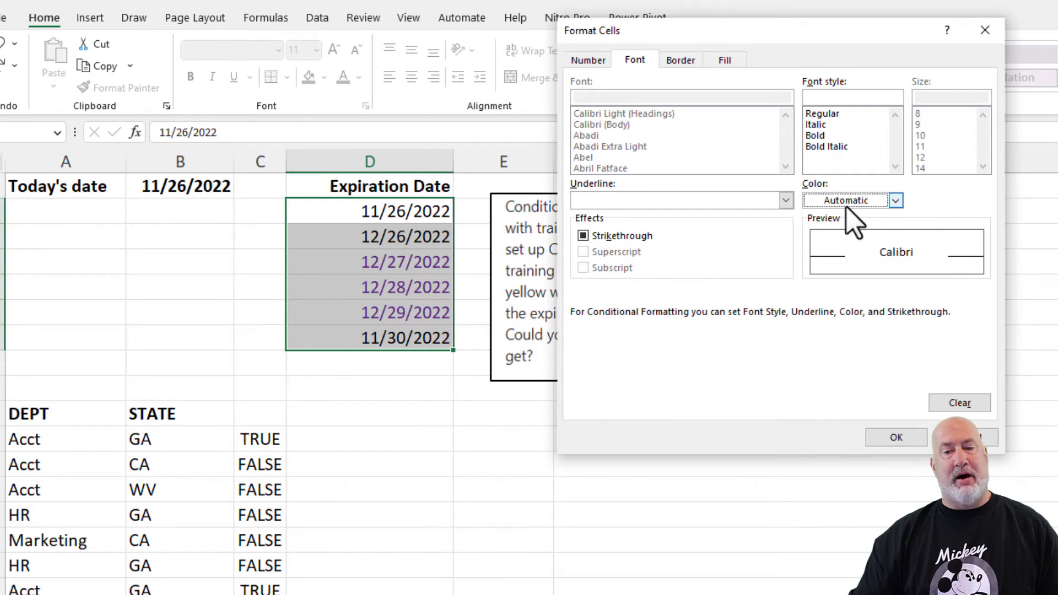
pyautogui.click(724, 61)
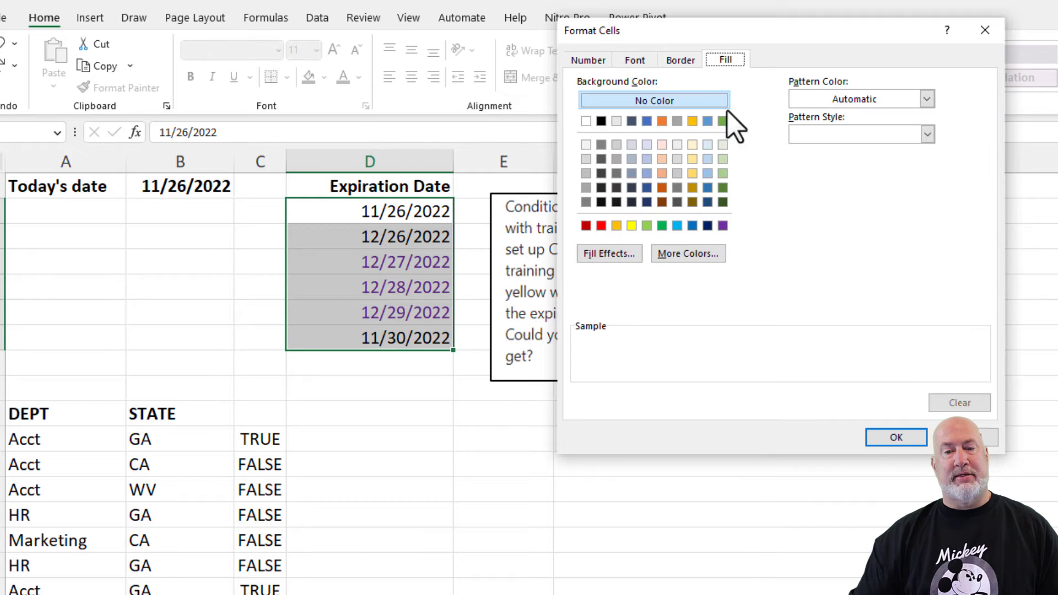
pyautogui.click(631, 226)
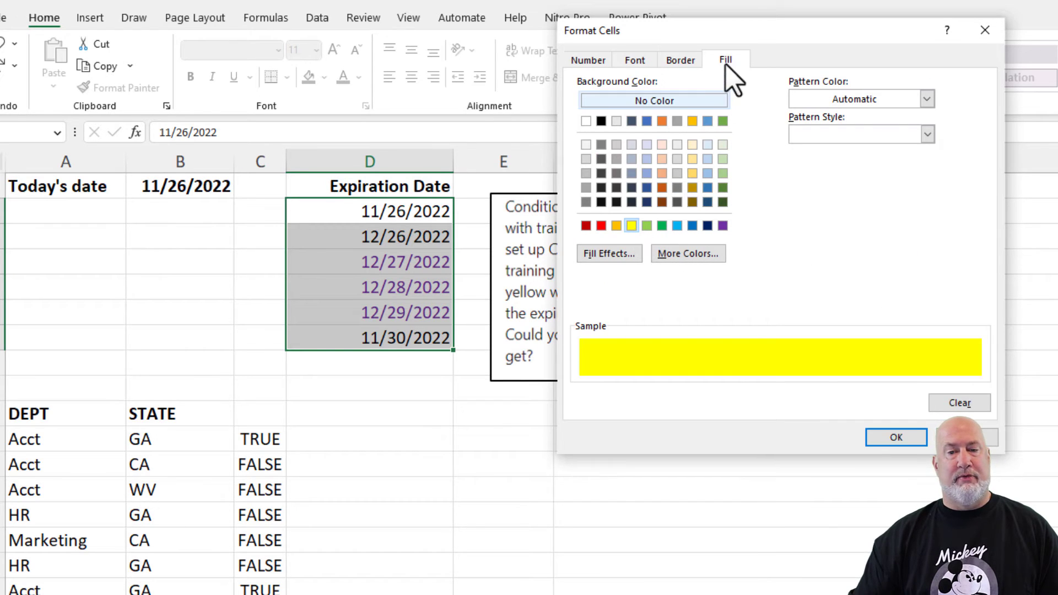
pyautogui.click(883, 441)
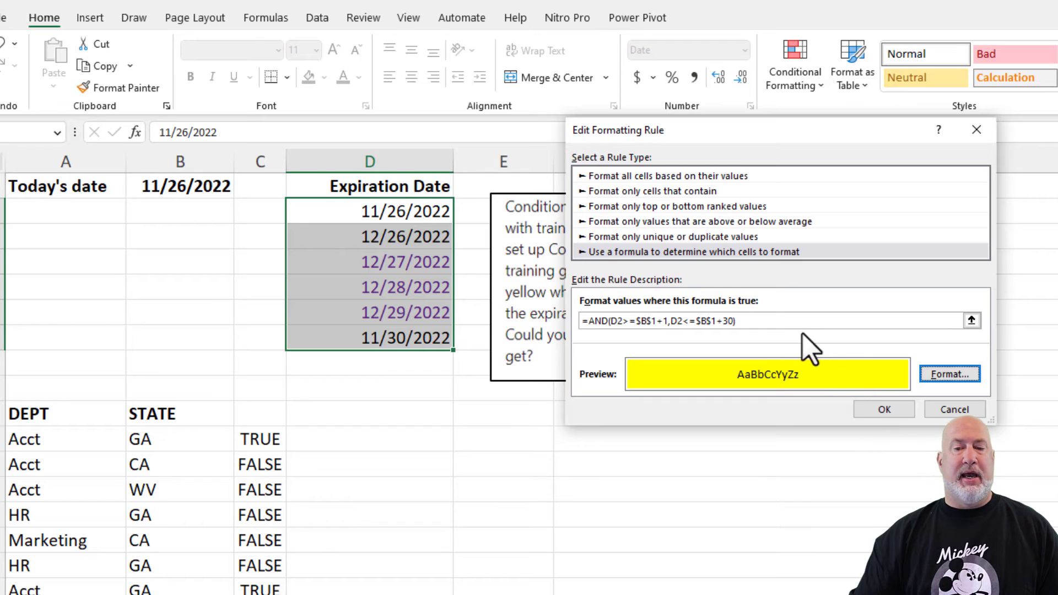
pyautogui.click(861, 409)
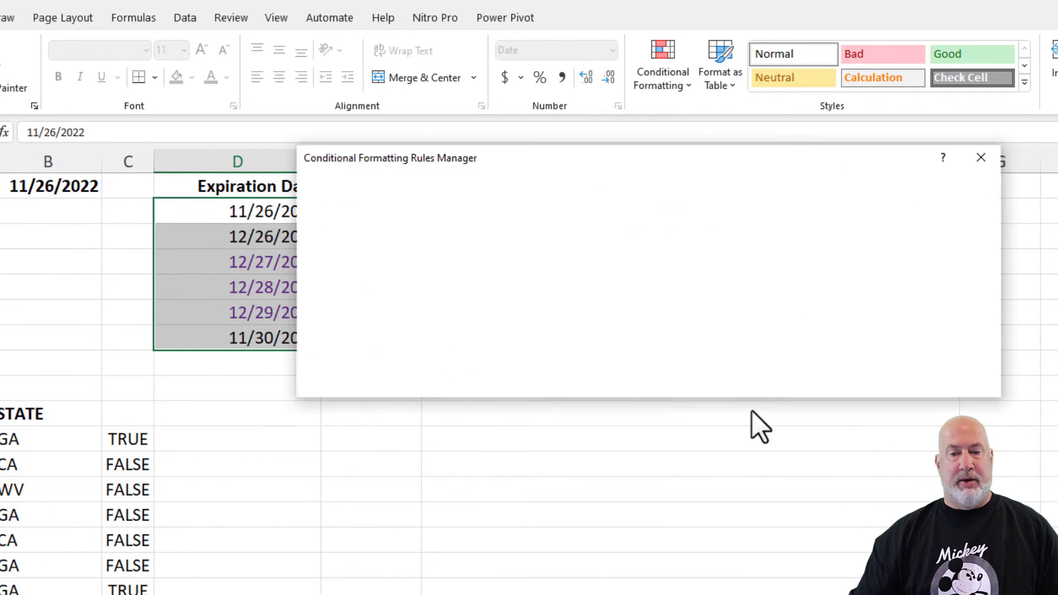
pyautogui.moveTo(677, 156); pyautogui.dragTo(721, 139)
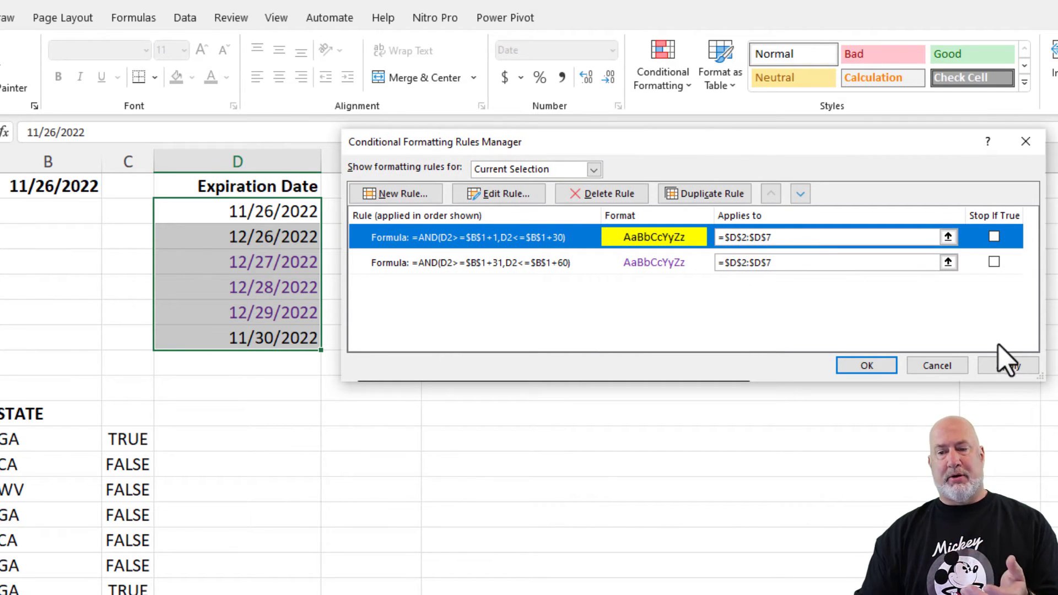
pyautogui.click(1008, 366)
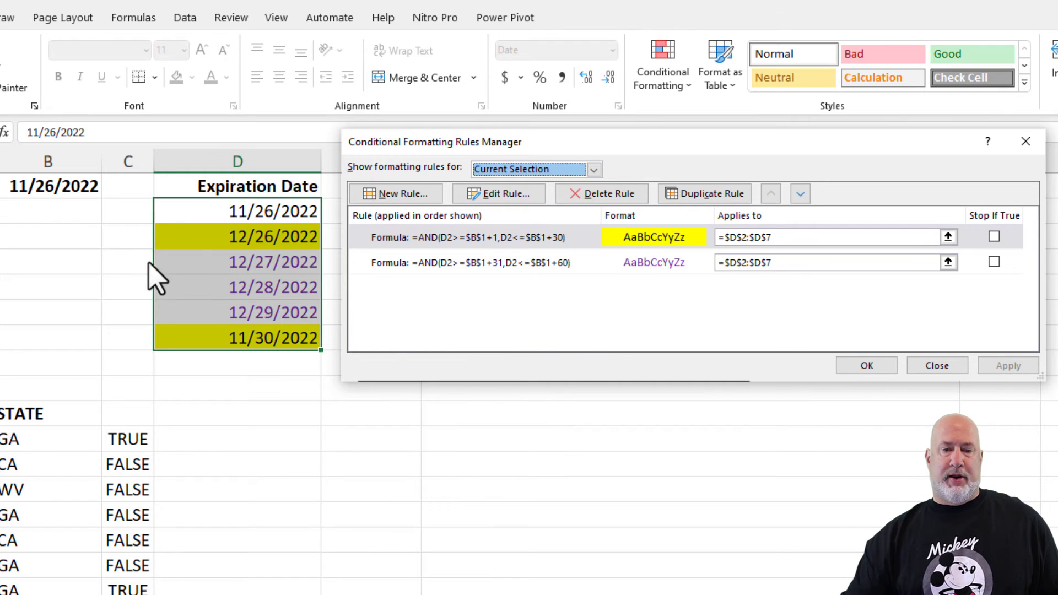
# - Create a new formula-based rule with the formula =D2=$B$1
pyautogui.click(406, 195)
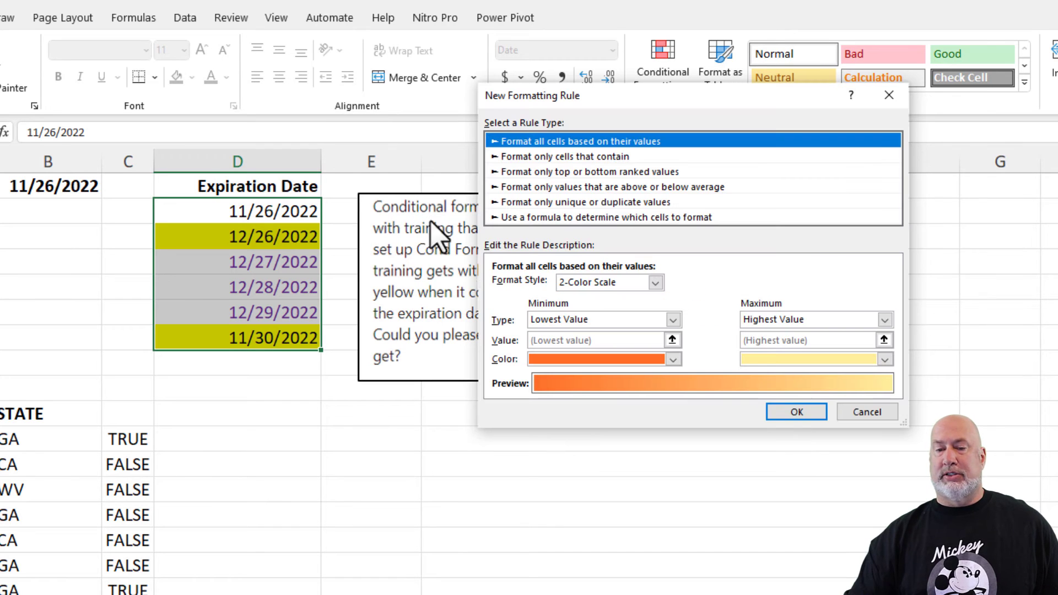
pyautogui.click(555, 217)
pyautogui.click(560, 287)
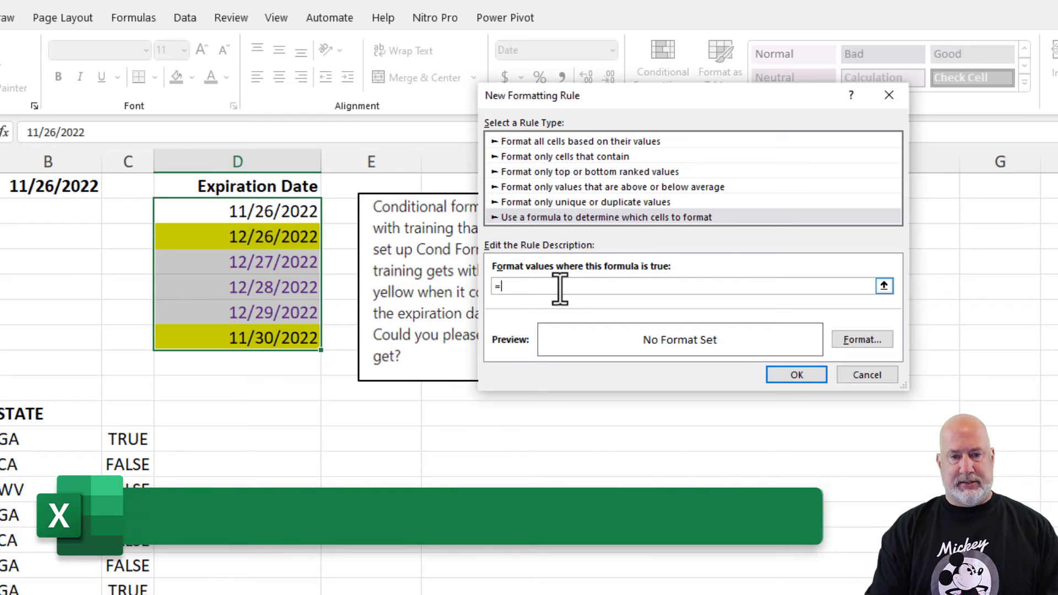
pyautogui.write('=D2=')
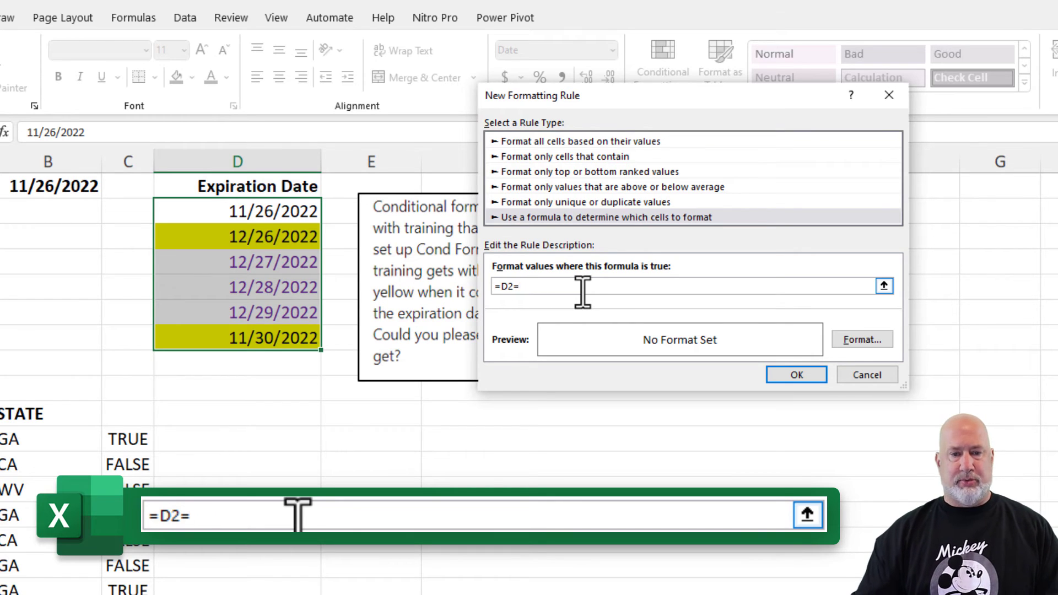
pyautogui.click(58, 187)
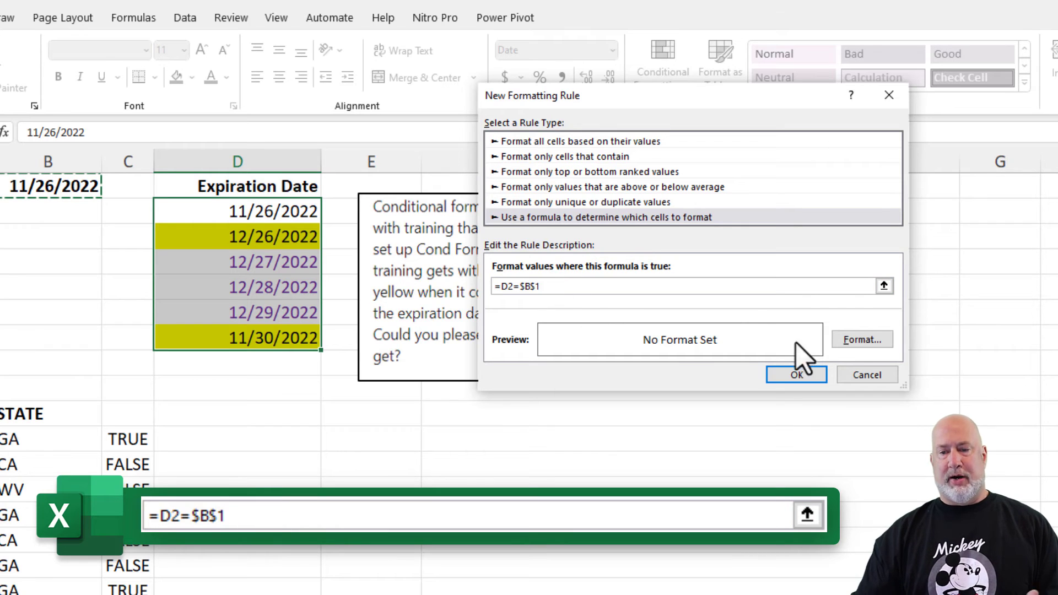
# - Format the new rule with bold red font and no fill, then apply and close the rules manager
pyautogui.click(865, 340)
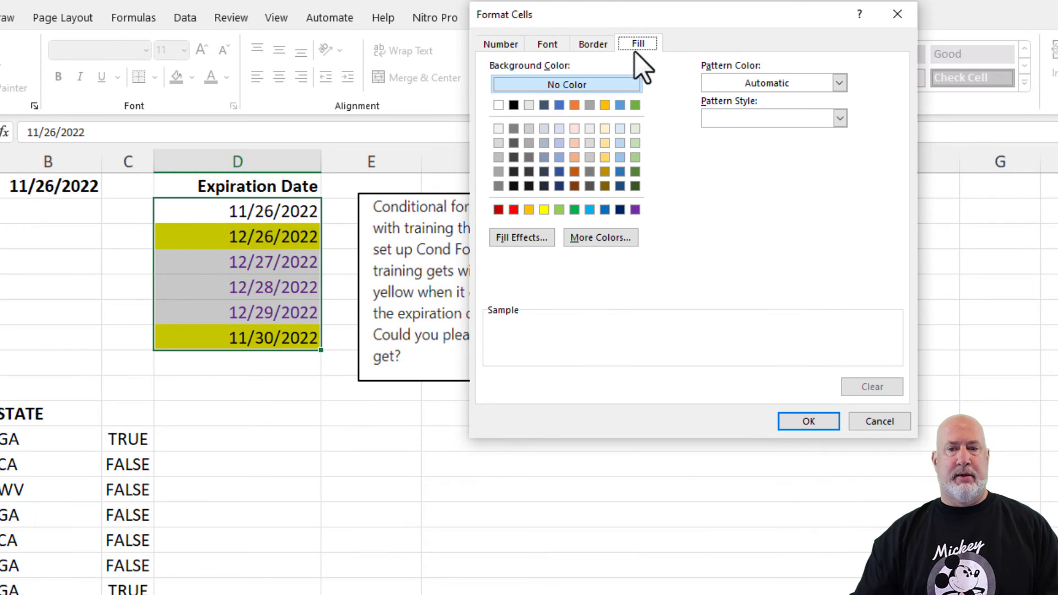
pyautogui.click(569, 88)
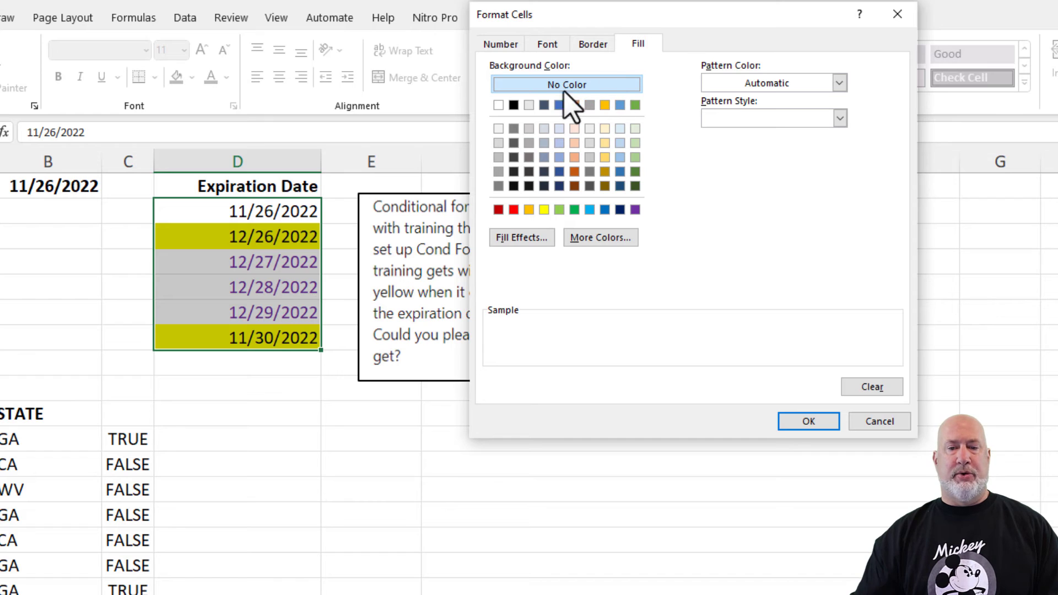
pyautogui.click(554, 46)
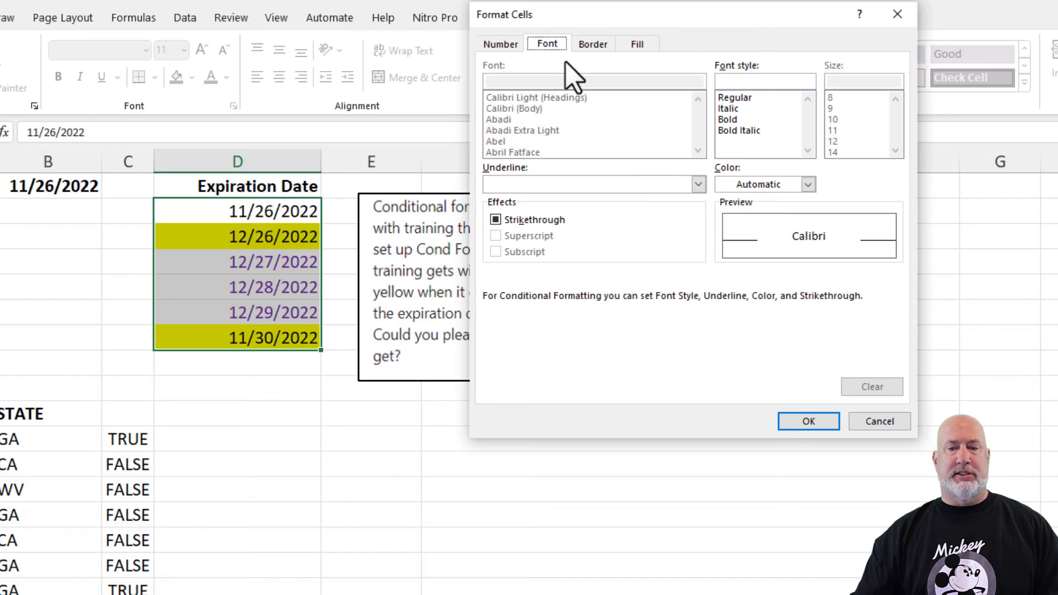
pyautogui.click(808, 185)
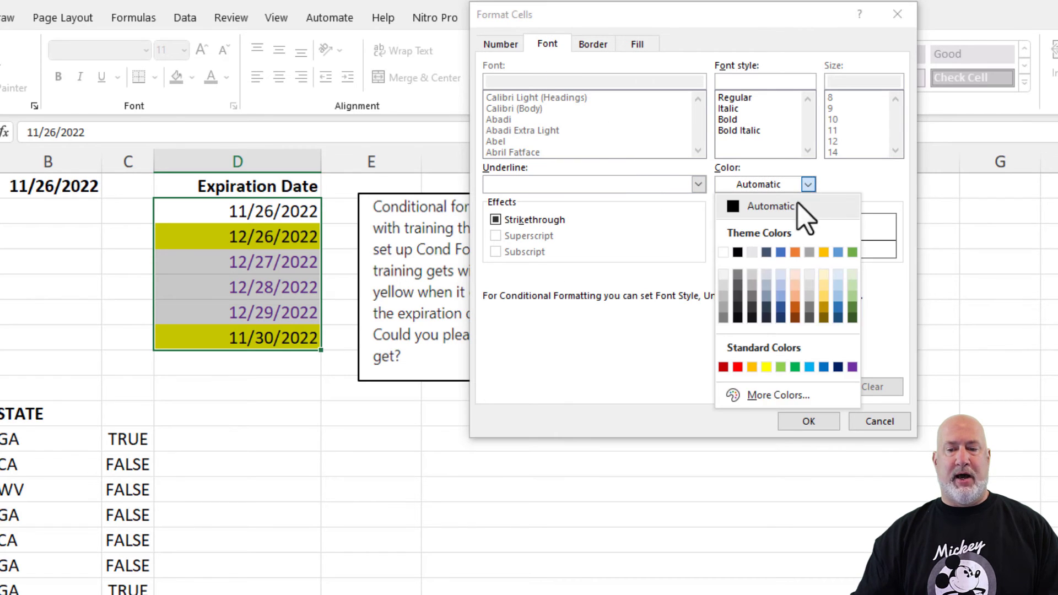
pyautogui.click(738, 367)
pyautogui.click(735, 120)
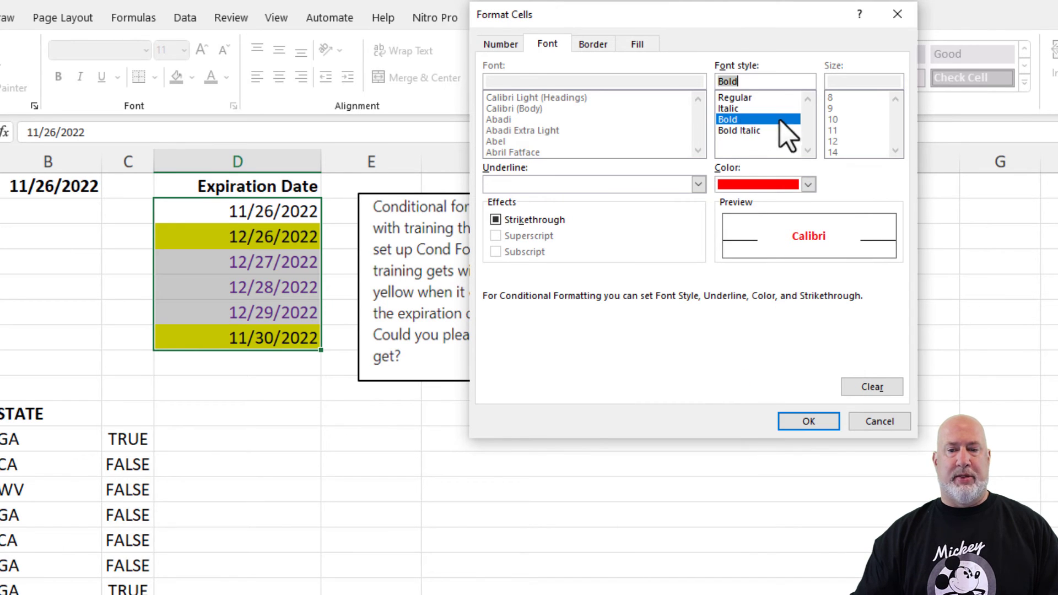
pyautogui.click(800, 422)
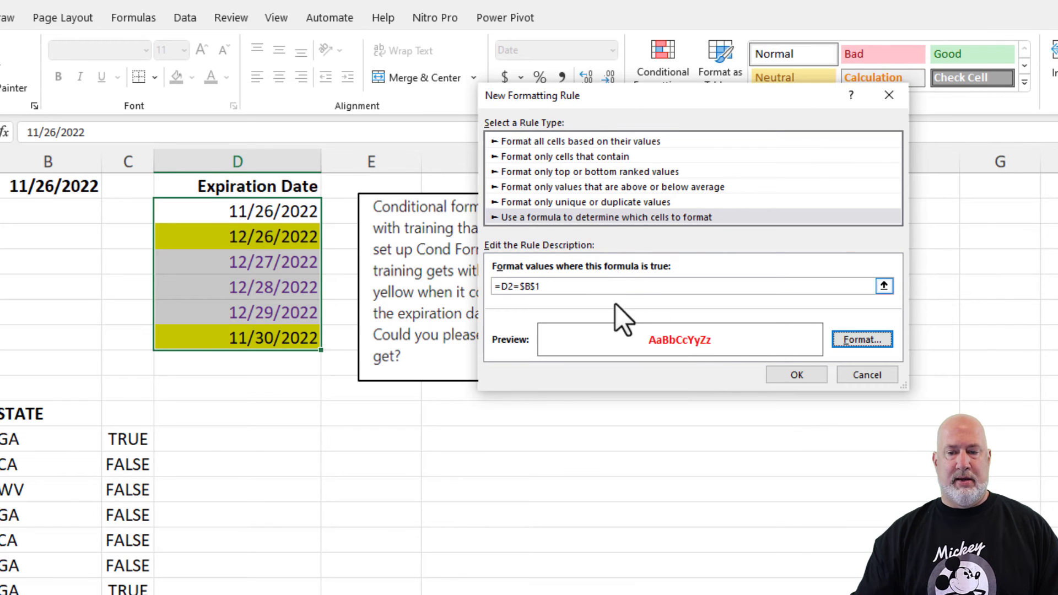
pyautogui.click(800, 374)
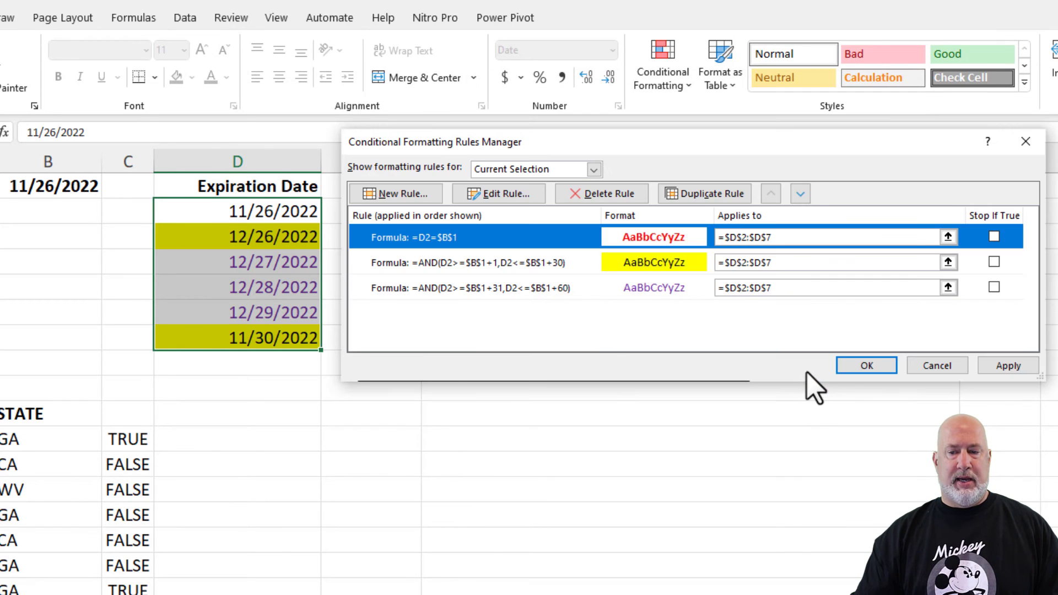
pyautogui.click(1003, 369)
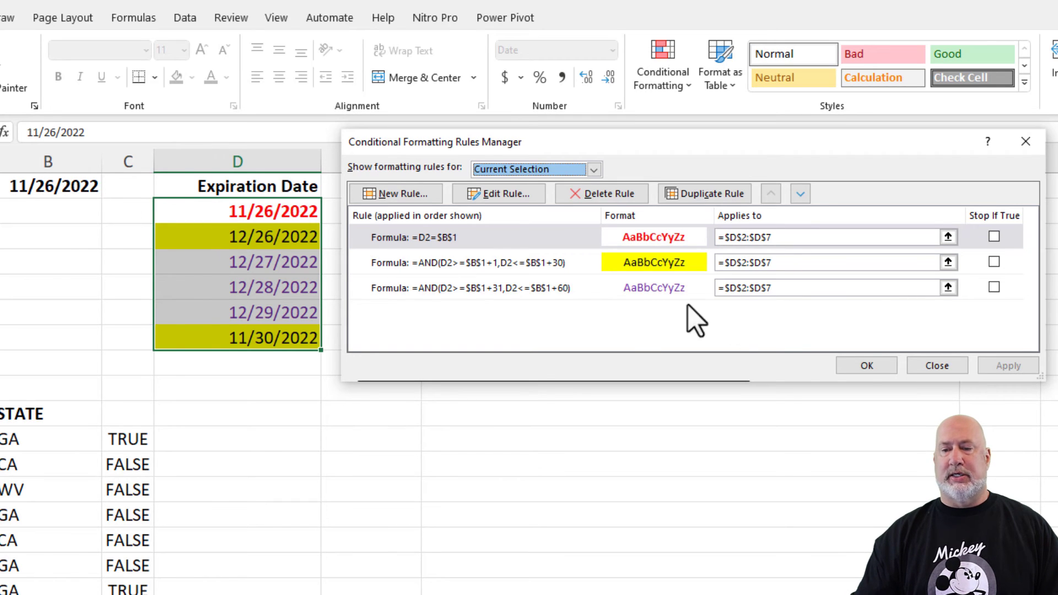
pyautogui.click(865, 366)
# - Label cell A3 as TEST dates
pyautogui.click(267, 285)
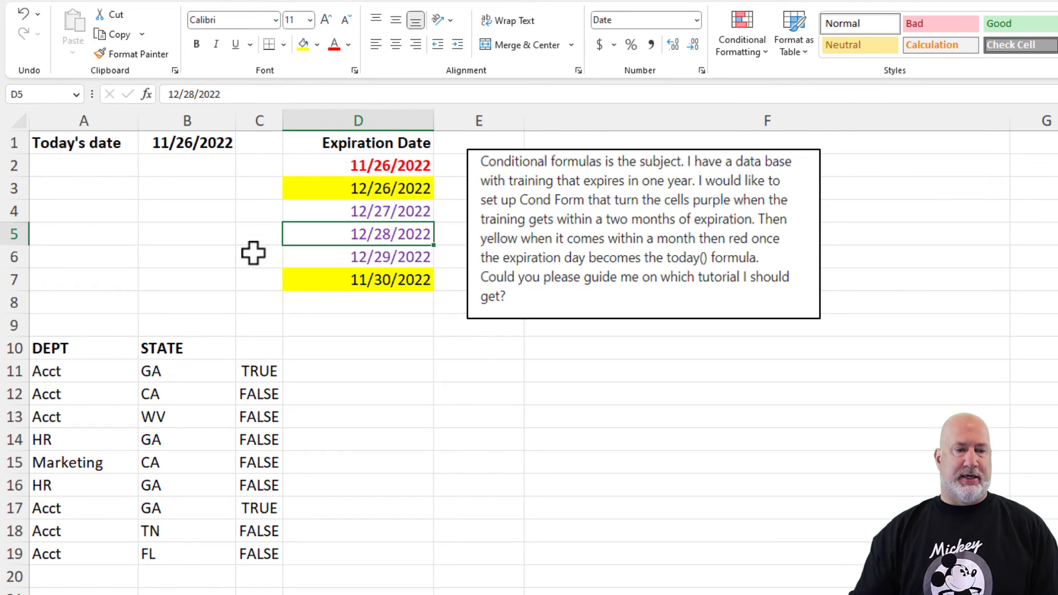
pyautogui.click(73, 207)
pyautogui.click(75, 194)
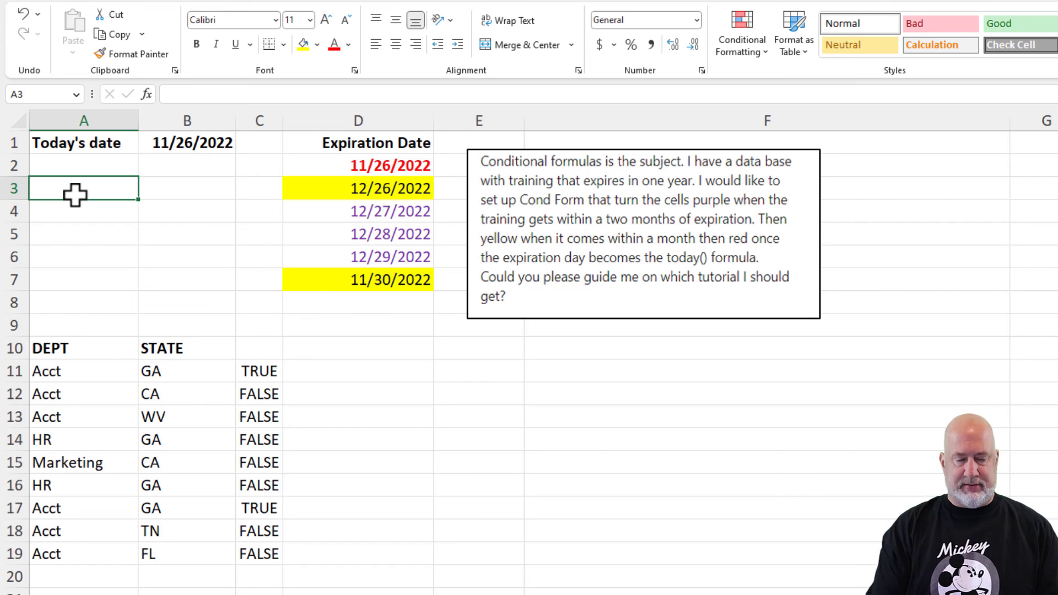
pyautogui.write('TEST dates')
pyautogui.press('Return')
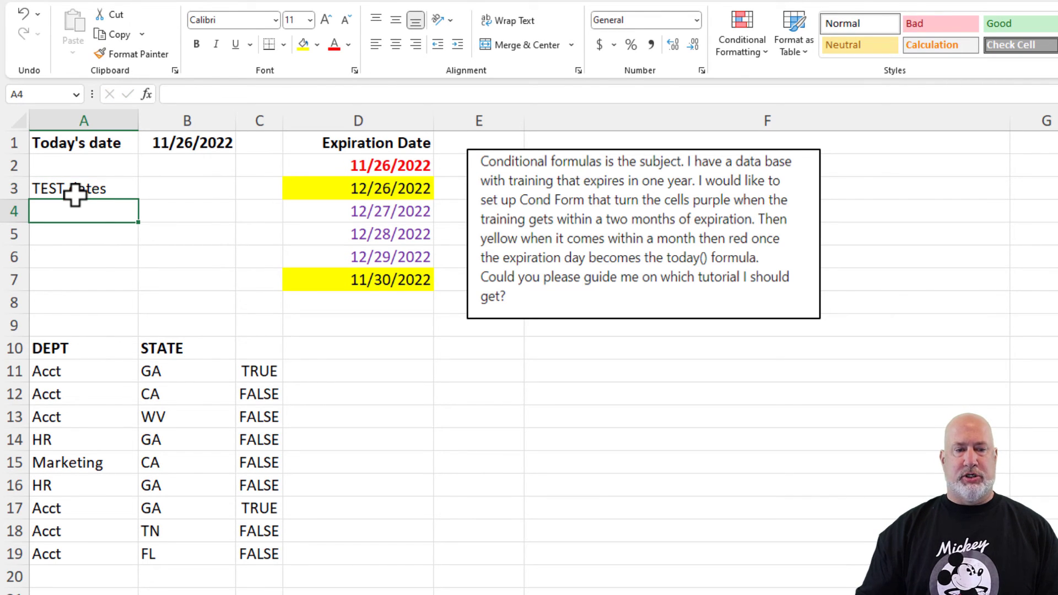
# - Enter the test day offsets 30, 31, 60 and 61 in A4:A7
pyautogui.write('30')
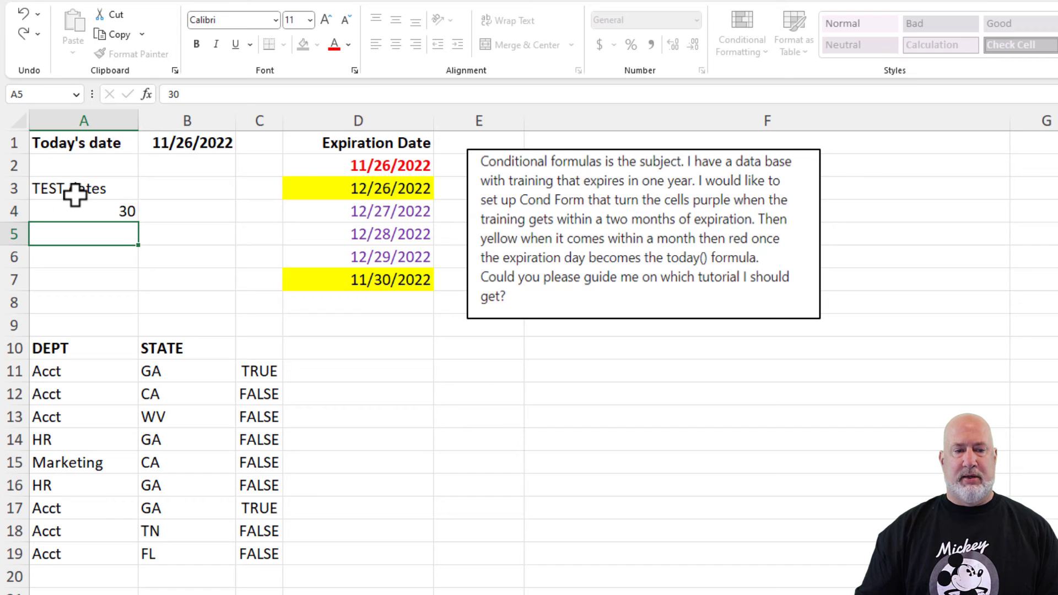
pyautogui.press('Return')
pyautogui.write('31')
pyautogui.press('Return')
pyautogui.write('60')
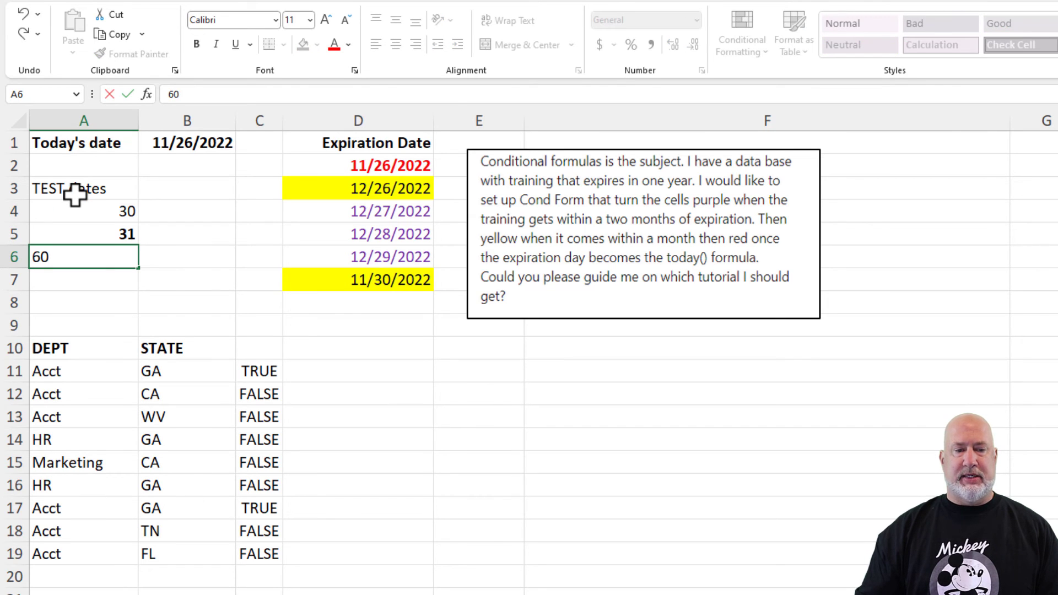
pyautogui.press('Return')
pyautogui.write('61')
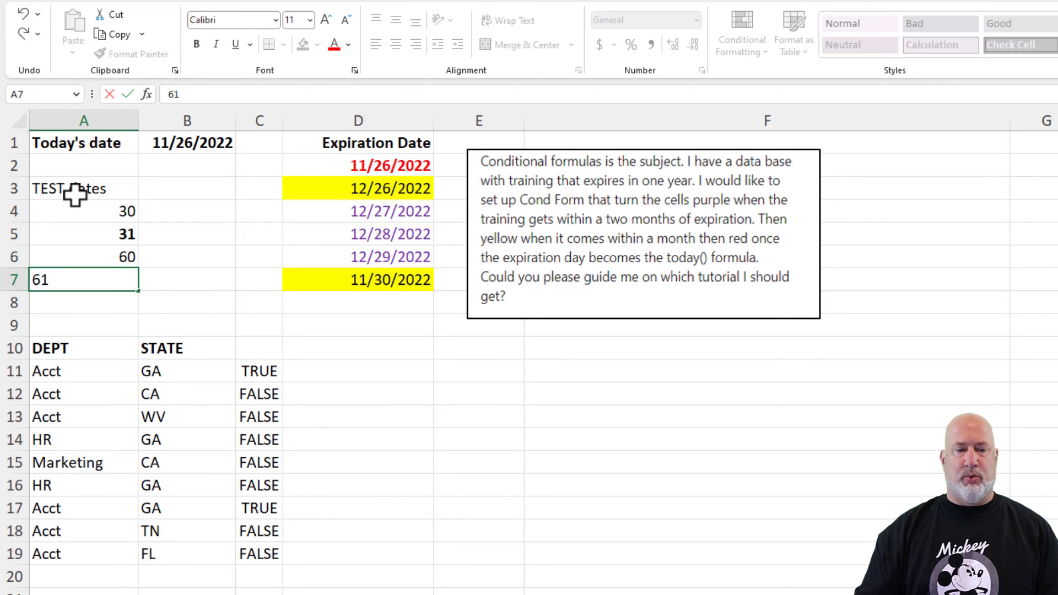
pyautogui.press('Return')
# - Enter the formula =$B$1+A4 in B4 to add the offset to today's date
pyautogui.press('Up')
pyautogui.press('Up')
pyautogui.press('Up')
pyautogui.press('Up')
pyautogui.press('Right')
pyautogui.write('=')
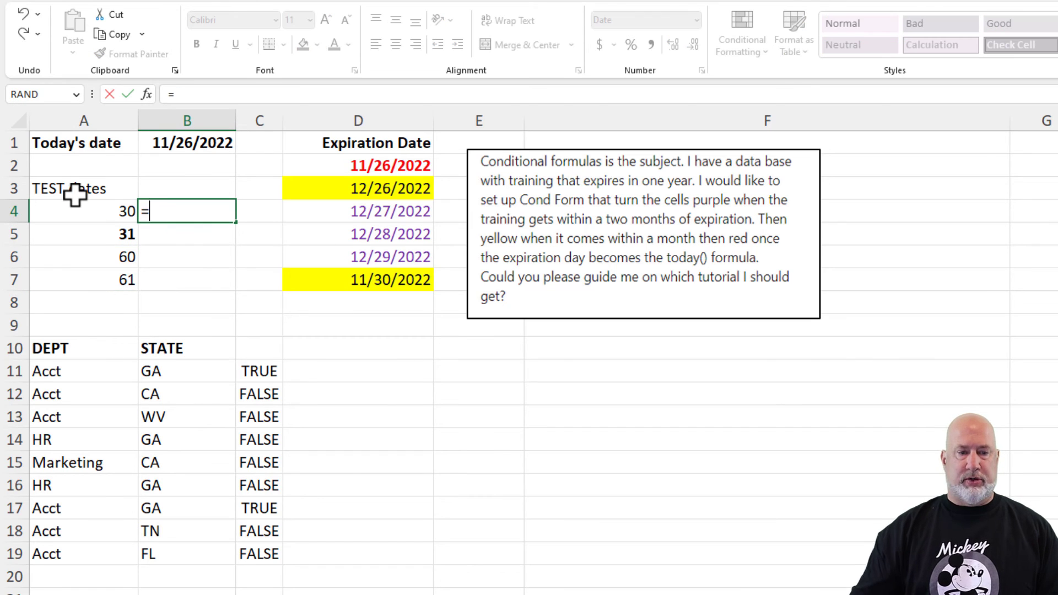
pyautogui.click(166, 145)
pyautogui.write('+')
pyautogui.click(109, 209)
pyautogui.click(165, 215)
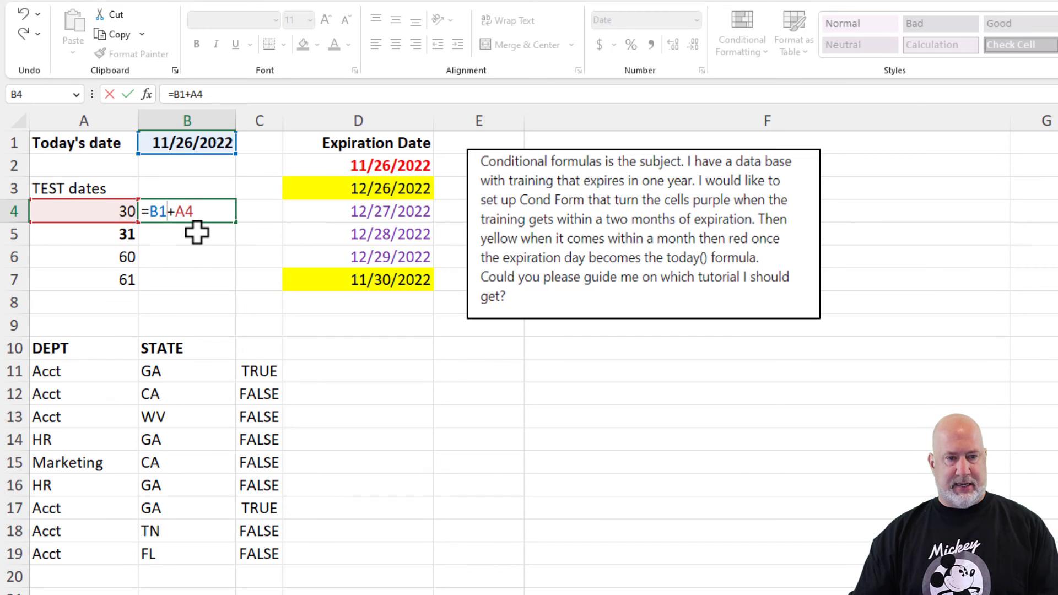
pyautogui.press('F4')
pyautogui.press('Return')
# - Fill the B4 formula down to B7 and review each copied formula
pyautogui.click(205, 215)
pyautogui.moveTo(236, 222); pyautogui.dragTo(243, 288)
pyautogui.click(204, 214)
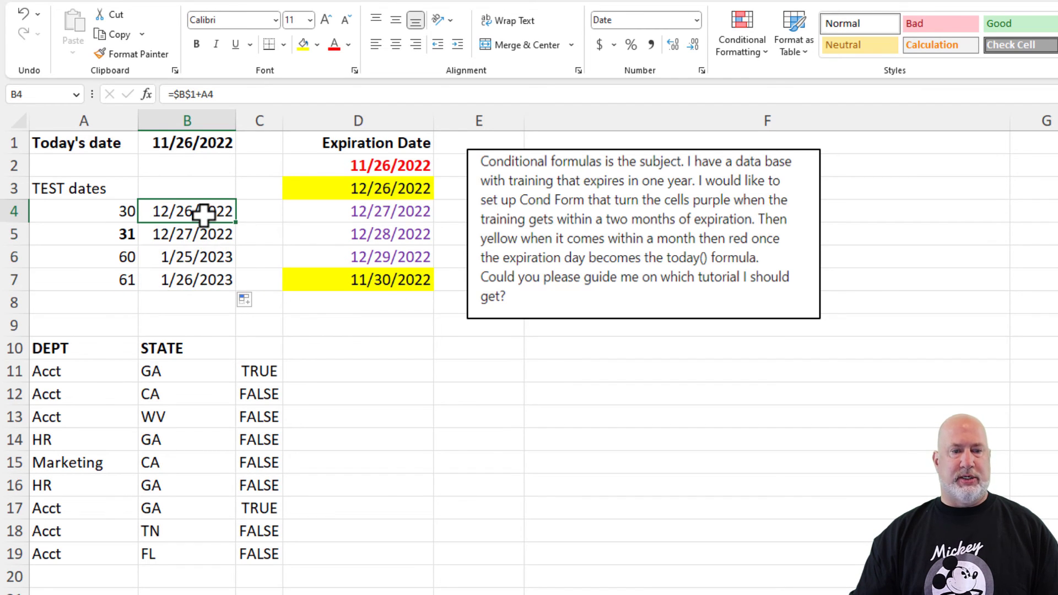
pyautogui.click(199, 235)
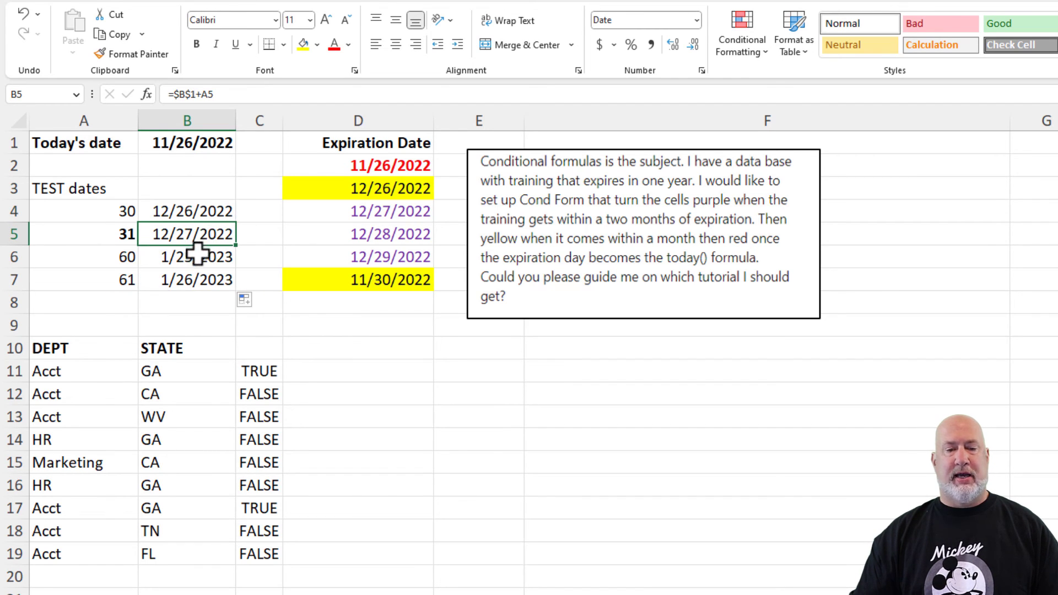
pyautogui.click(196, 259)
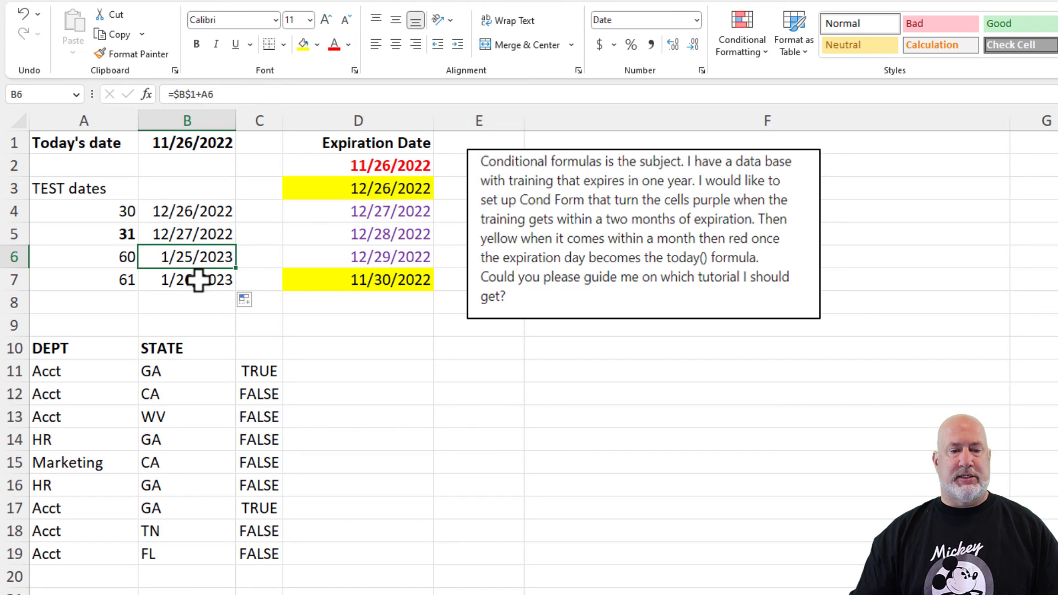
pyautogui.click(198, 281)
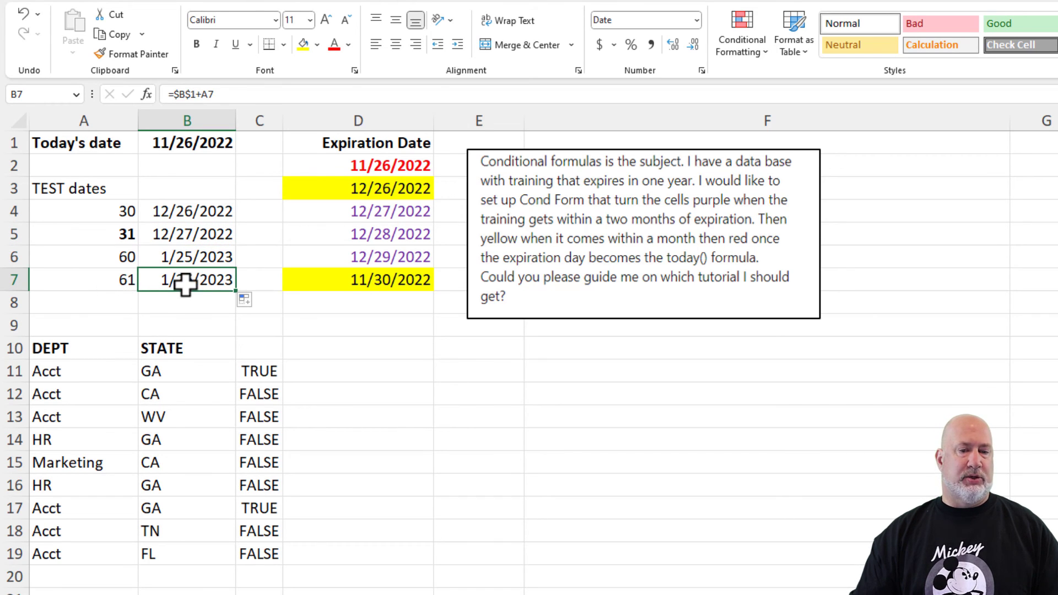
# - Change the expiration date in D5 to 1/26/2023
pyautogui.click(353, 236)
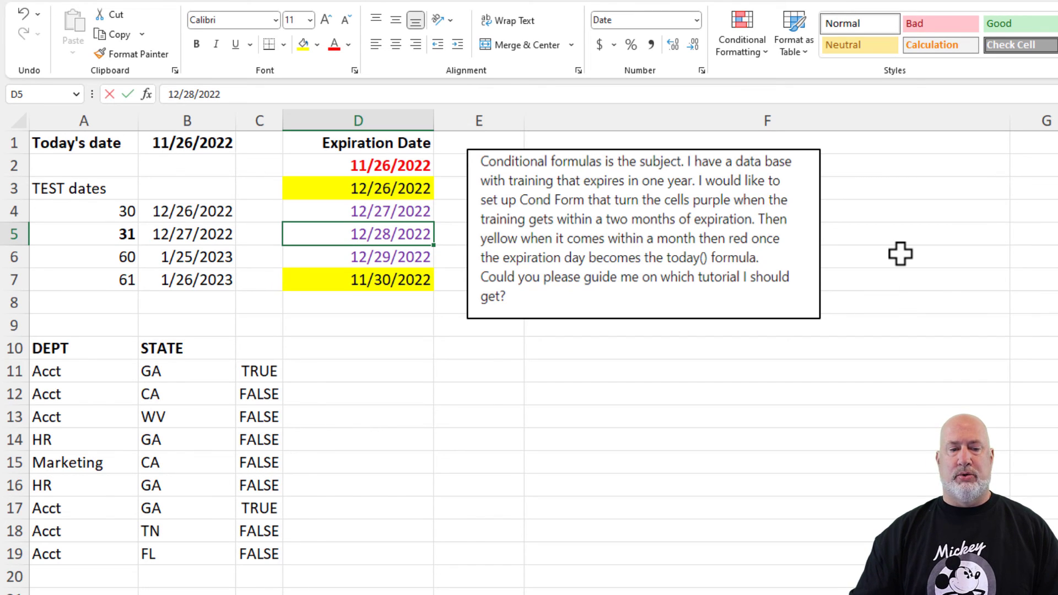
pyautogui.write('1/')
pyautogui.write('26/2023')
pyautogui.press('Return')
pyautogui.press('Up')
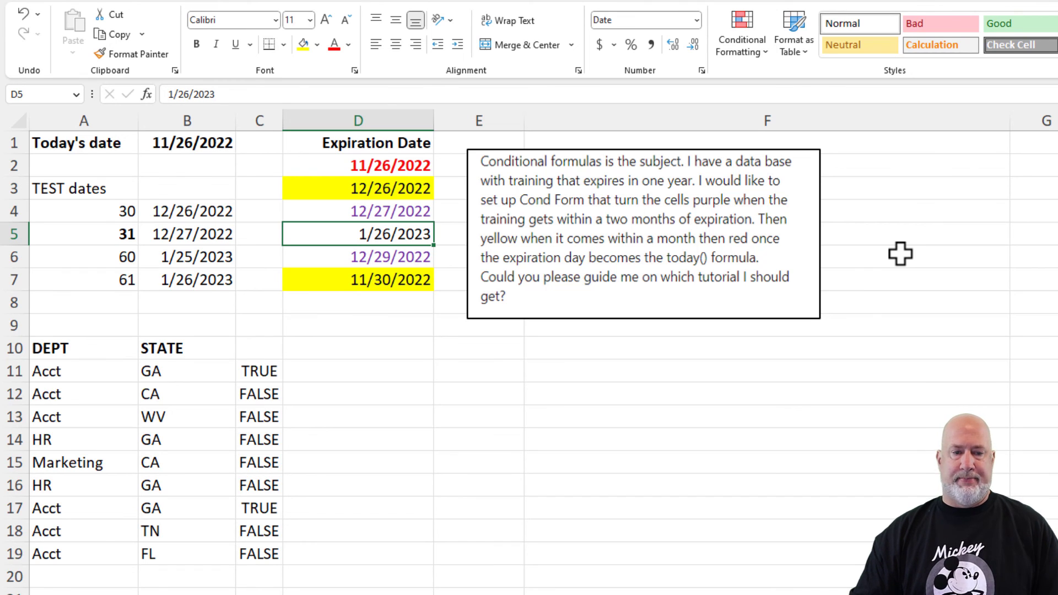
pyautogui.press('Up')
pyautogui.press('Up')
pyautogui.press('Down')
pyautogui.press('Down')
pyautogui.press('Up')
pyautogui.press('Up')
pyautogui.press('Up')
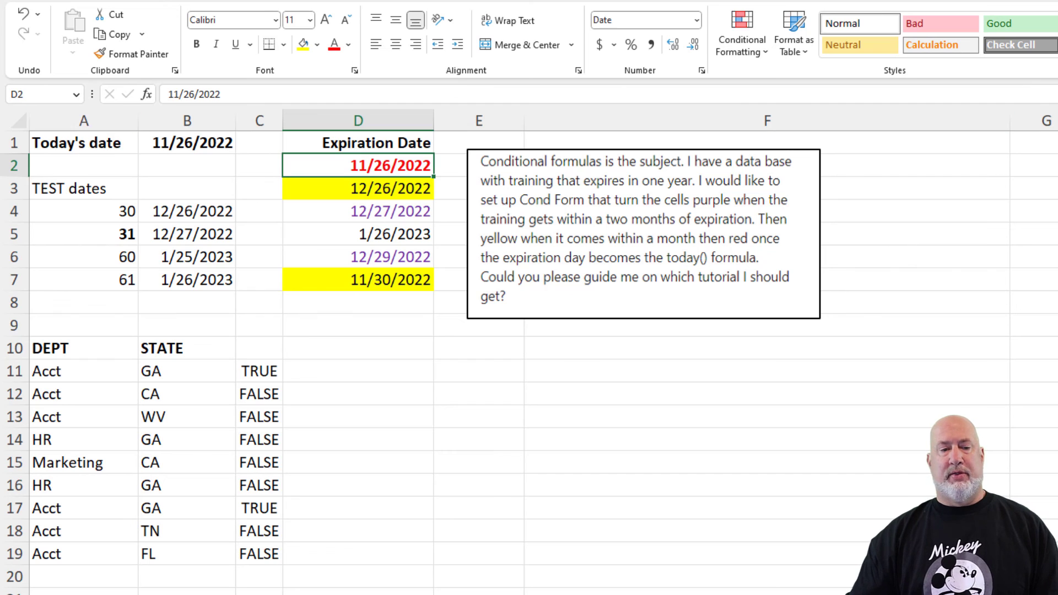
# - Clear the test dates block in A3:B7
pyautogui.click(72, 191)
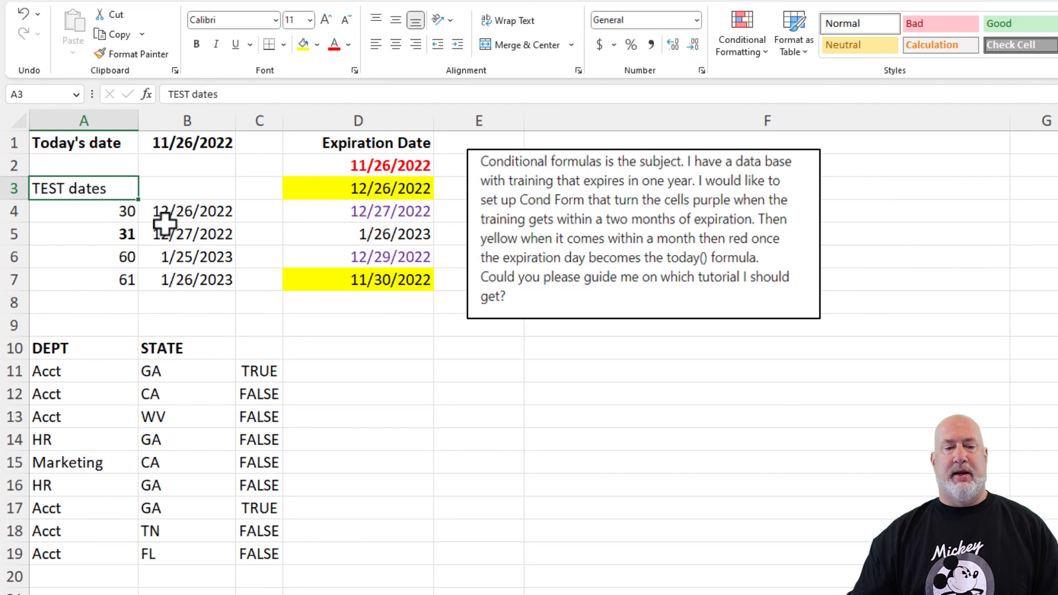
pyautogui.moveTo(106, 189); pyautogui.dragTo(183, 274)
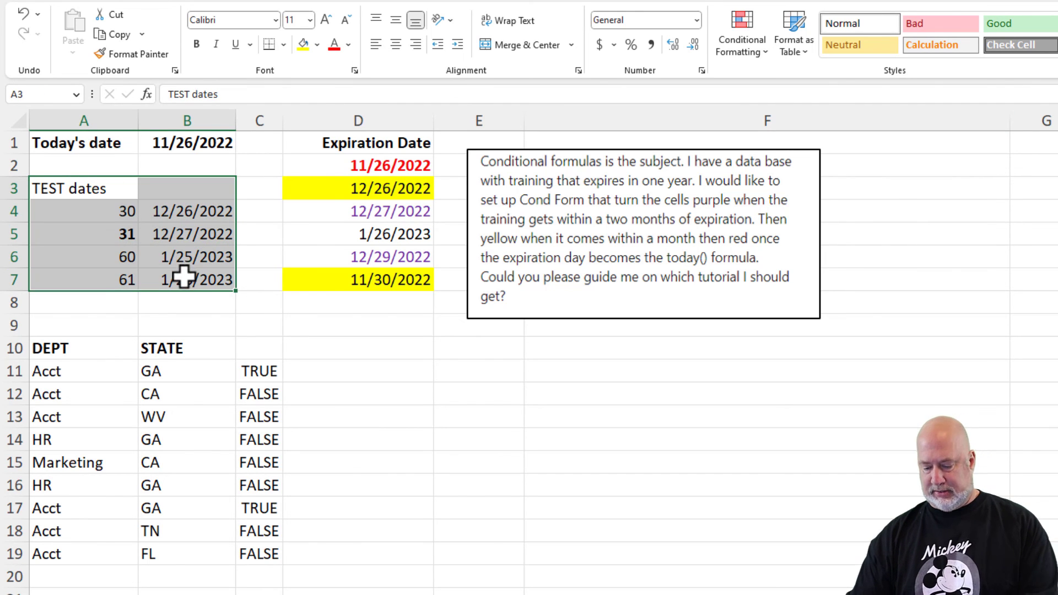
pyautogui.press('Delete')
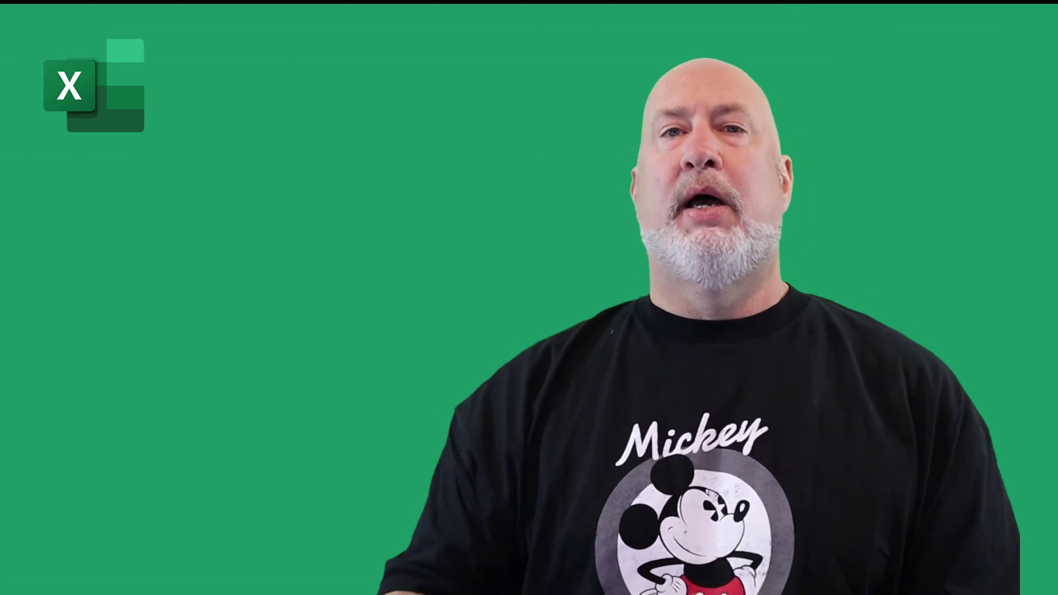